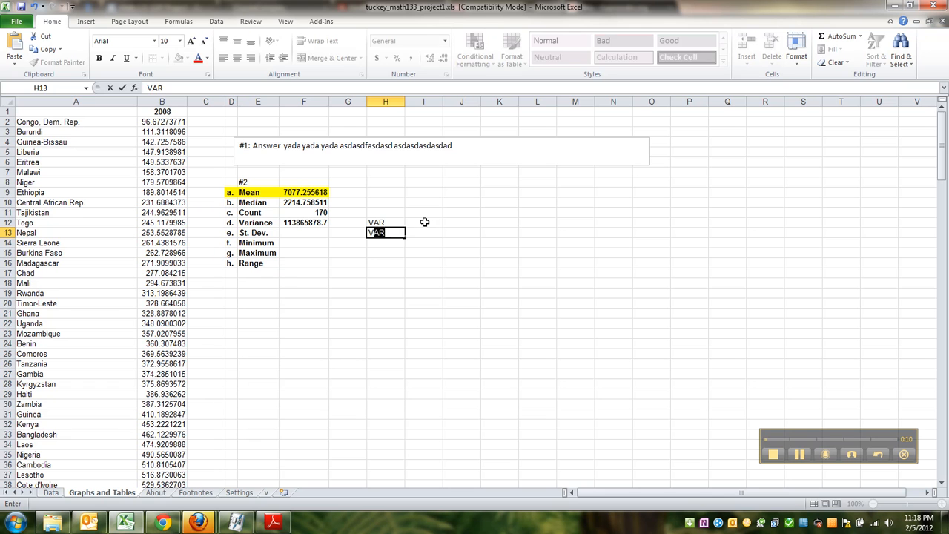
Step: Enter VARP in cell H13, beneath VAR
key("Return")
type("Var")
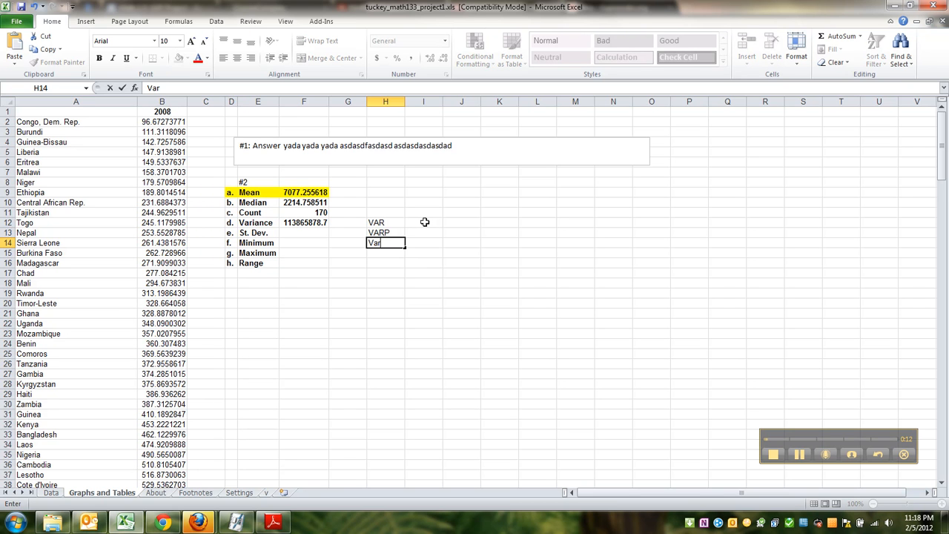
type(".S")
key("Return")
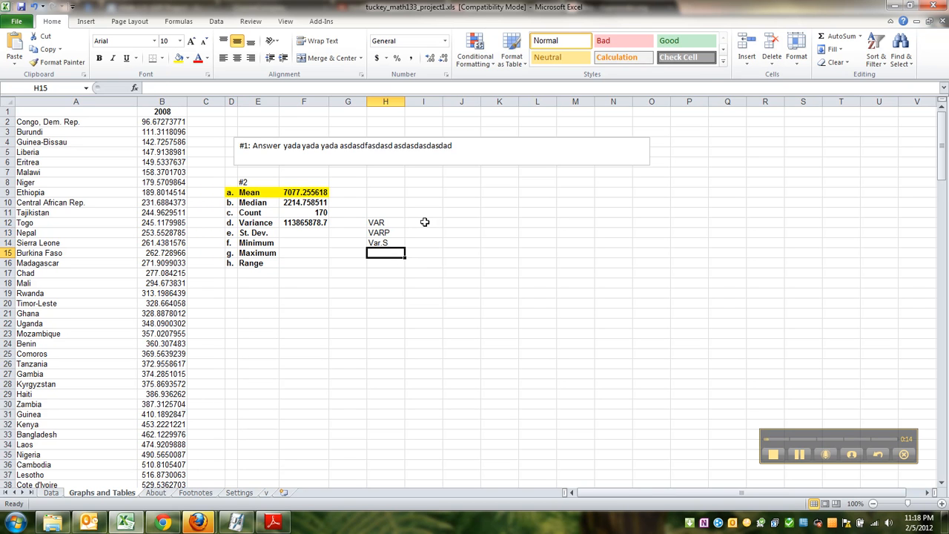
key("Up")
key("Delete")
Step: Enter the function names VAR.S in I12 and VAR.P in I13, beside VAR and VARP
key("Right")
key("Right")
key("Up")
left_click(424, 221)
type("VAR")
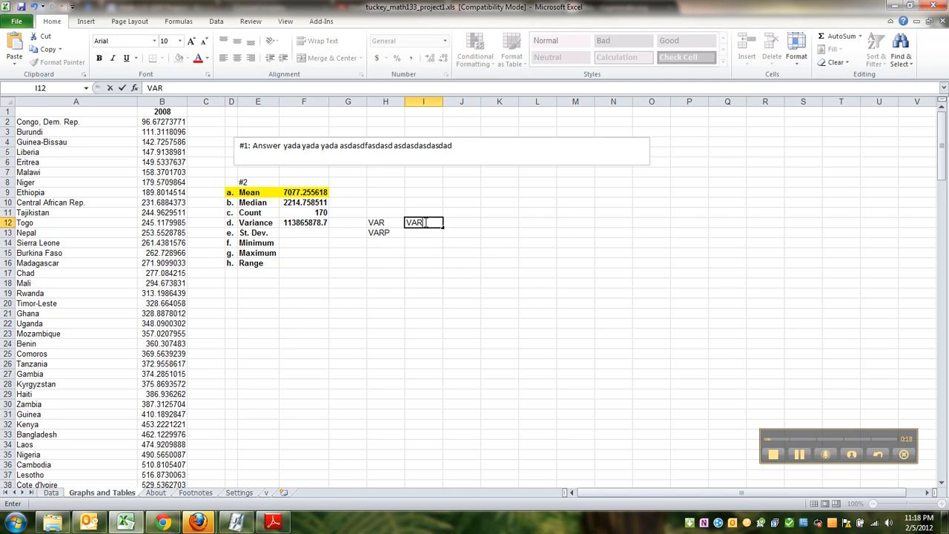
key("Return")
type("VAR.P")
key("Return")
Step: Add the headings Old in H11 and Newer in I11 above the function names
left_click(396, 213)
type("Old")
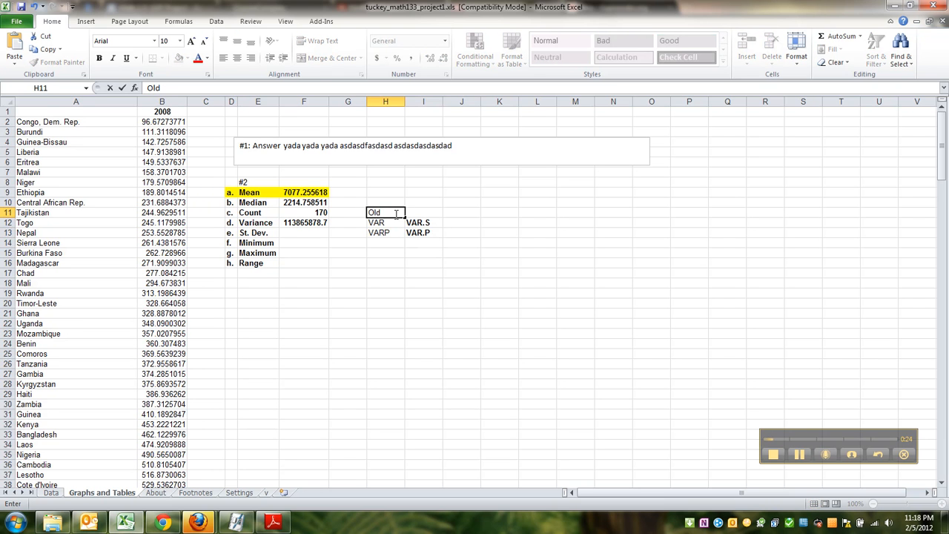
key("Tab")
type("Newe")
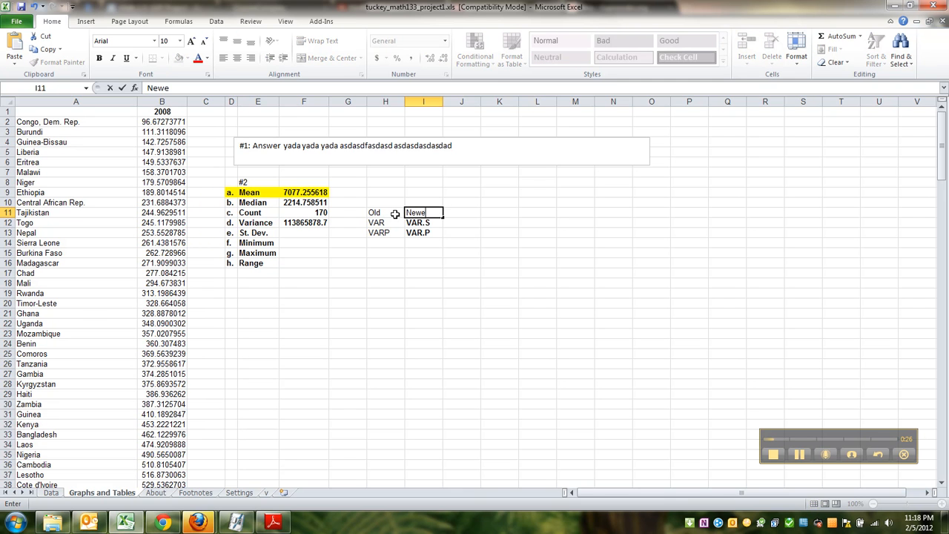
type("r")
key("Tab")
Step: Describe the variance functions with "sample s" in J12 and "population sigma" in J13
key("Down")
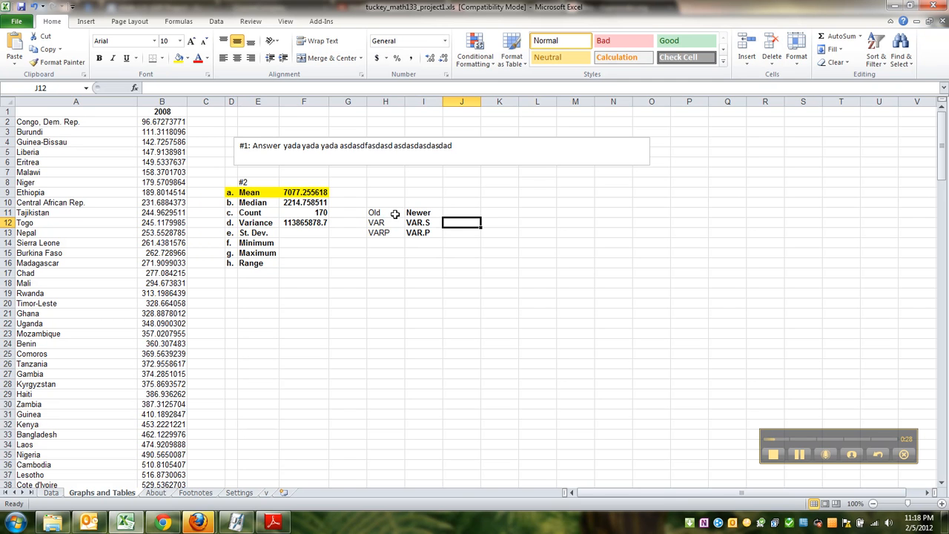
type("sample s")
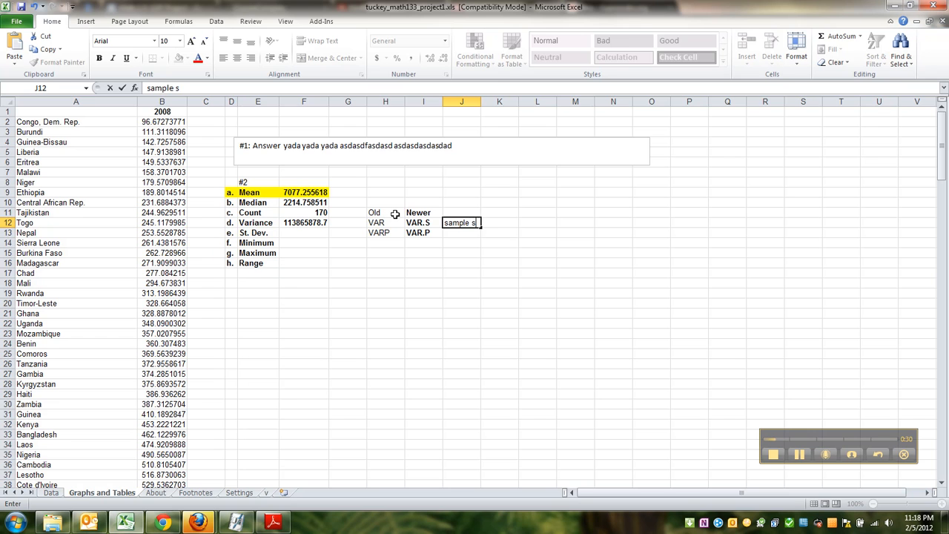
key("Return")
type("pop")
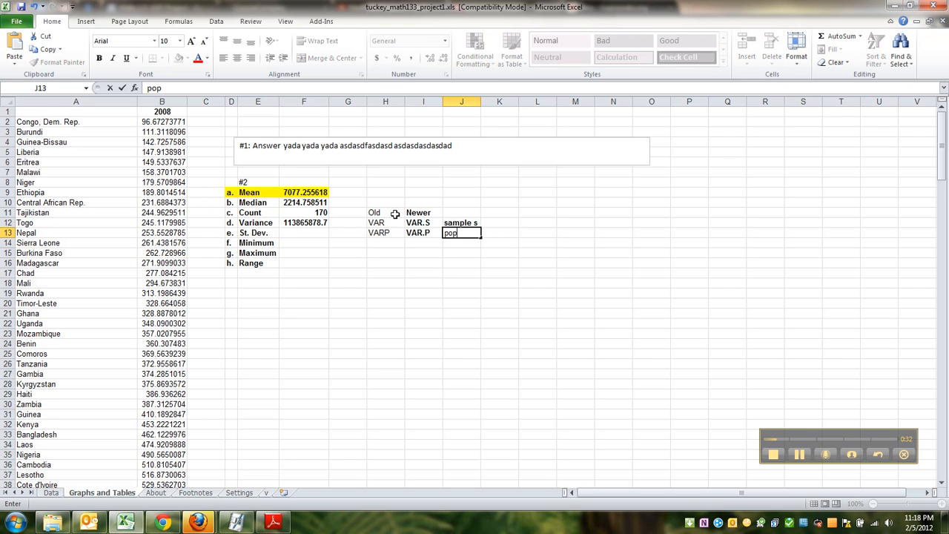
type("ulation sigma")
key("Return")
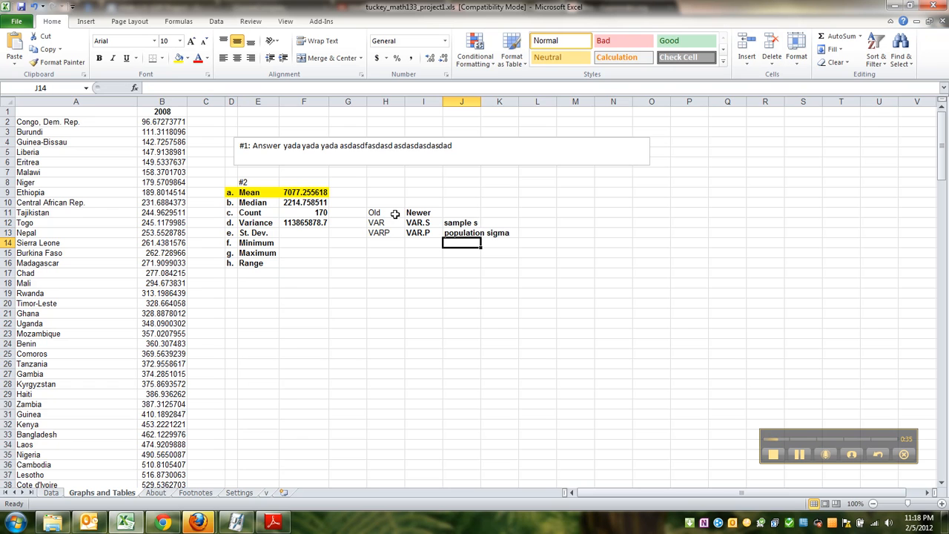
Step: Make the variance function reference table in H11:K13 bold
left_click(303, 222)
left_click(211, 88)
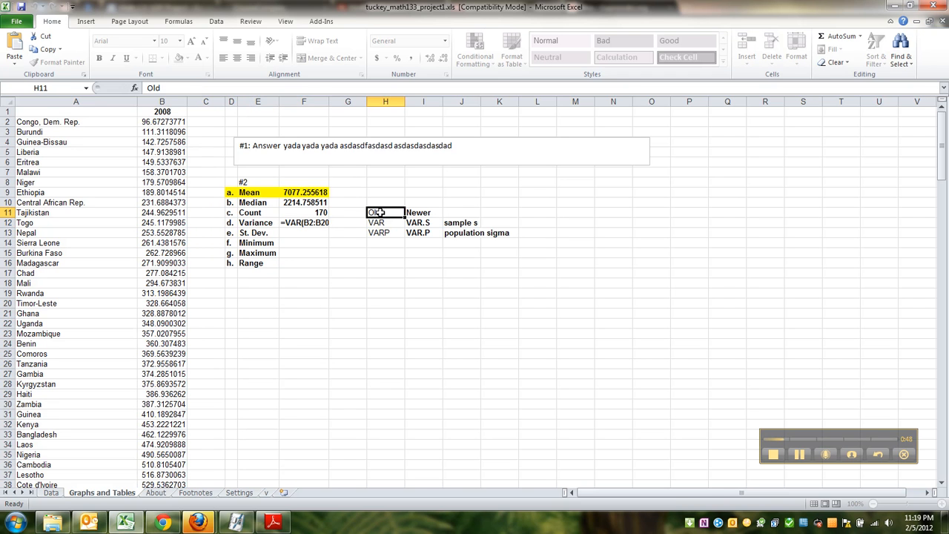
left_click_drag(379, 213, 505, 233)
left_click(386, 243)
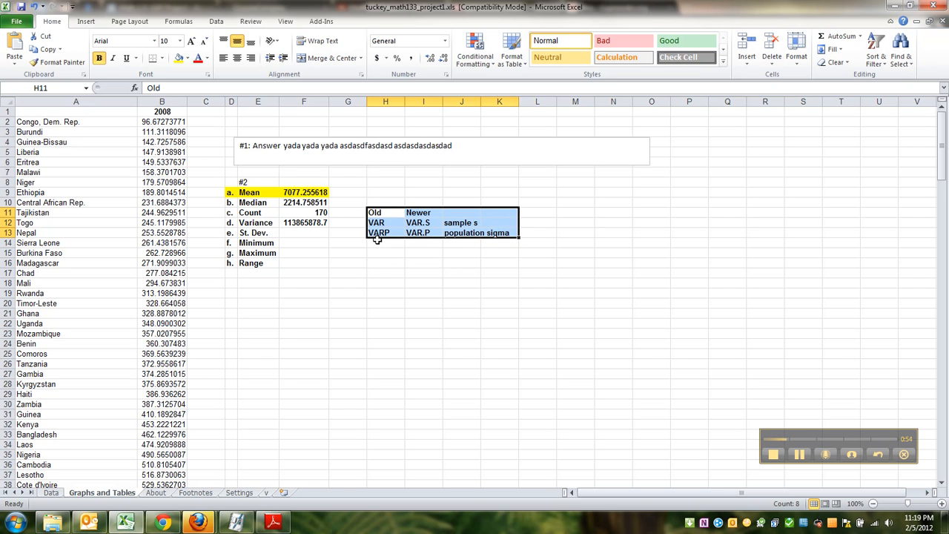
left_click(304, 234)
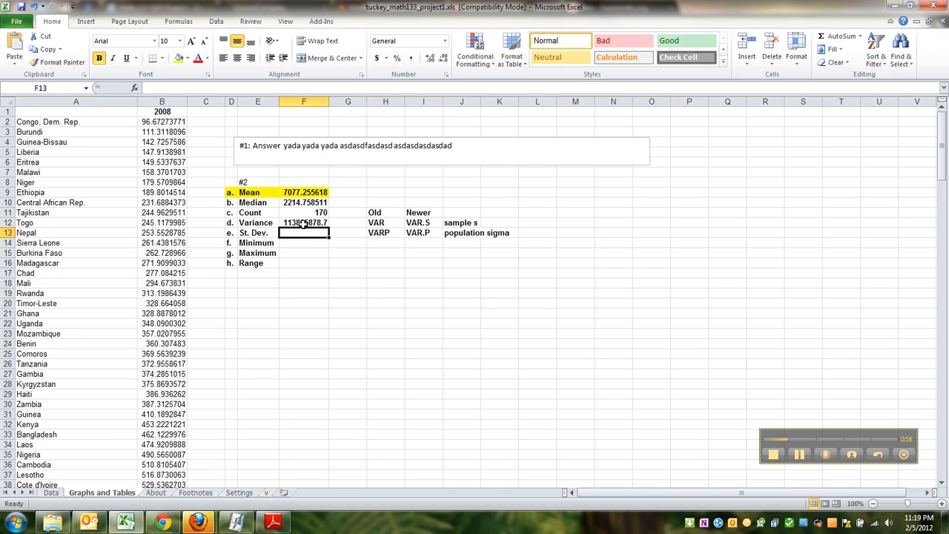
left_click(304, 223)
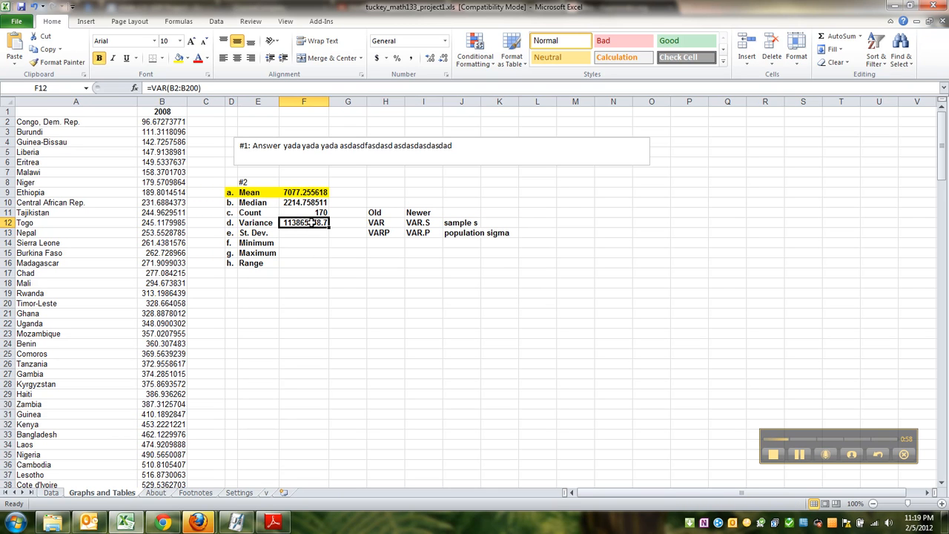
left_click(312, 232)
type("=")
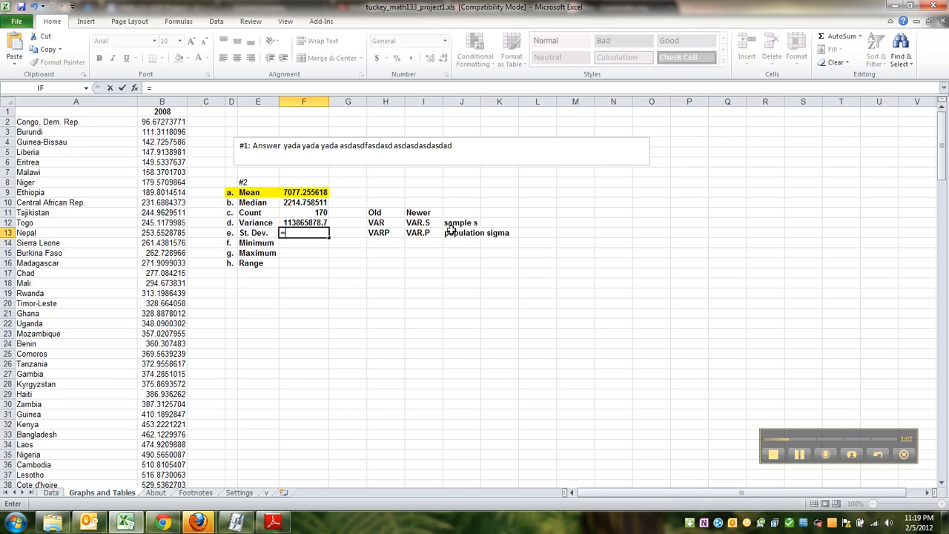
key("BackSpace")
key("Return")
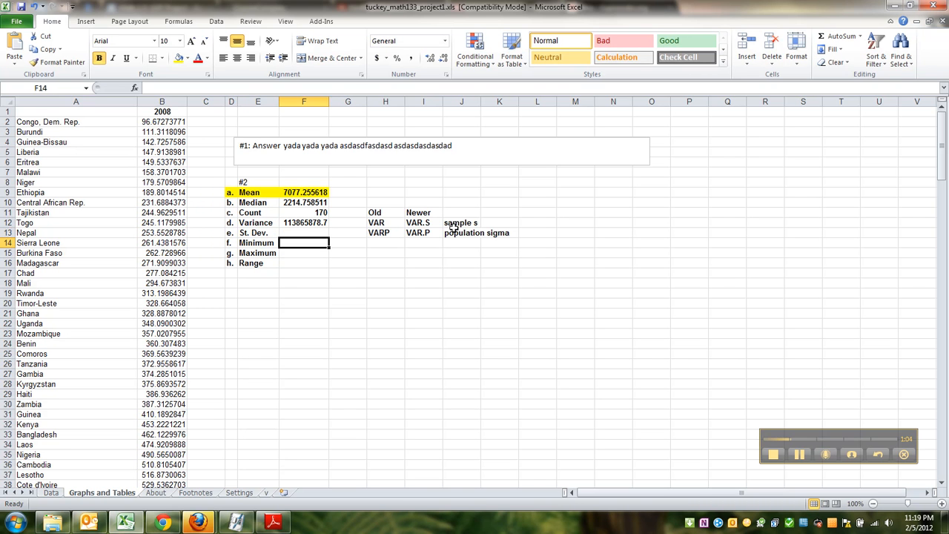
Step: Append ^2 to both variance descriptions, making J12 "sample s^2" and J13 "population sigma^2"
left_click(454, 227)
left_click(207, 89)
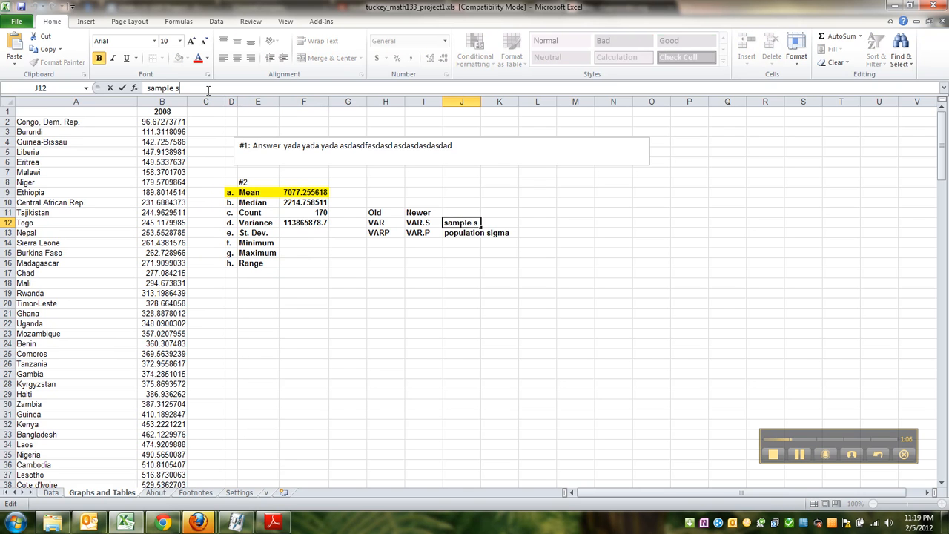
type("^2")
key("Return")
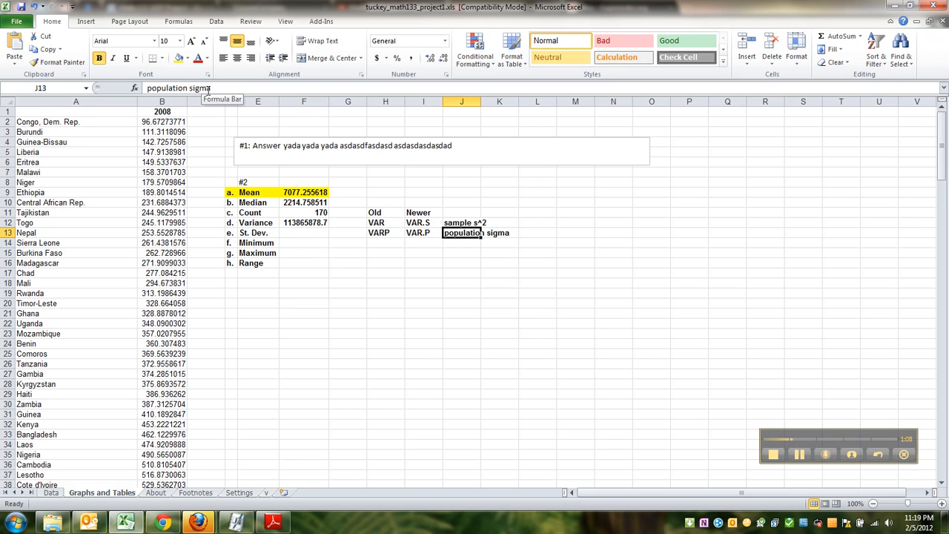
left_click(219, 88)
type("^2")
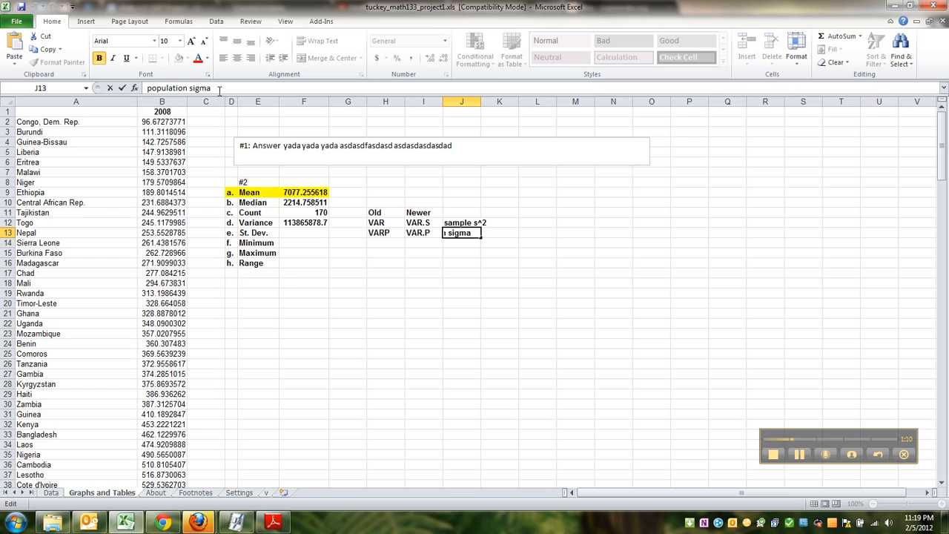
key("Return")
Step: Enter the older standard deviation function names STDEV in H15 and STDEVP in H16
key("Down")
key("Left")
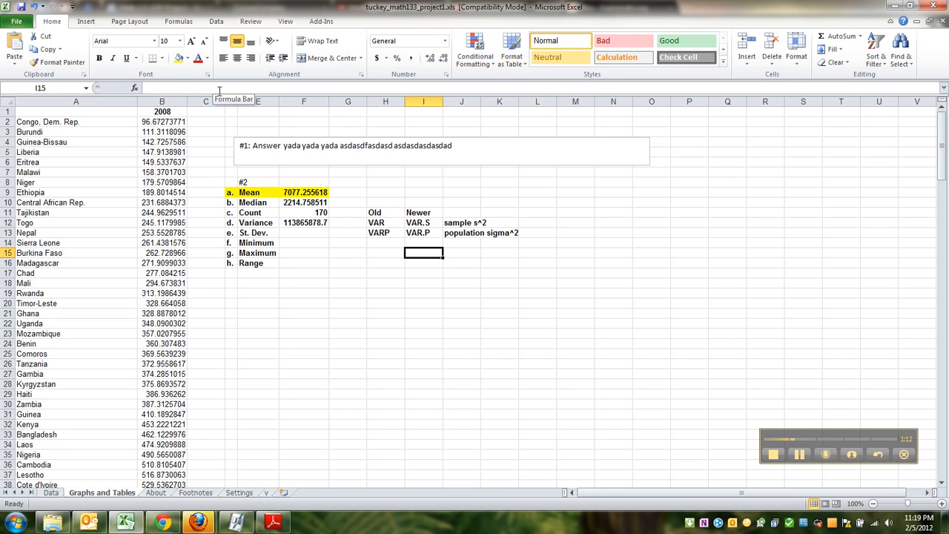
key("Left")
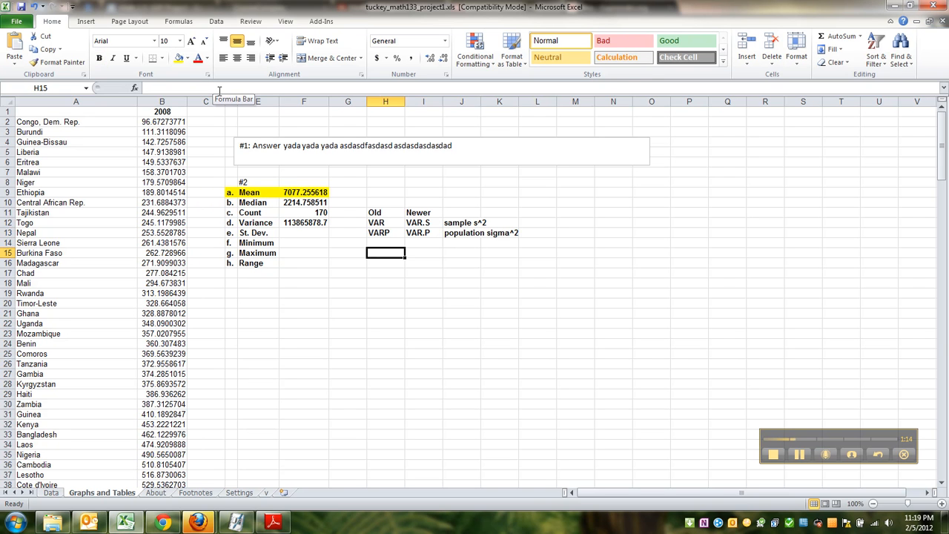
type("STDE")
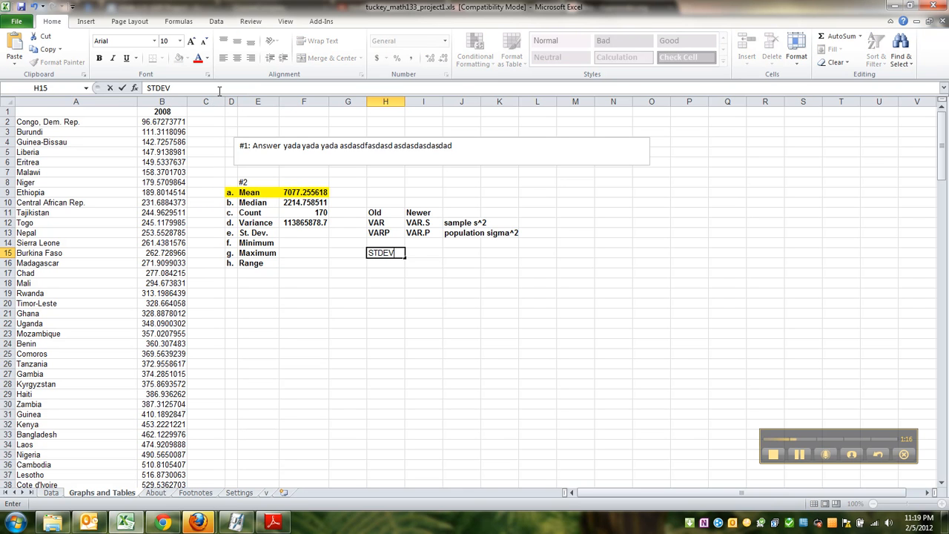
type("V")
key("Tab")
type("SS")
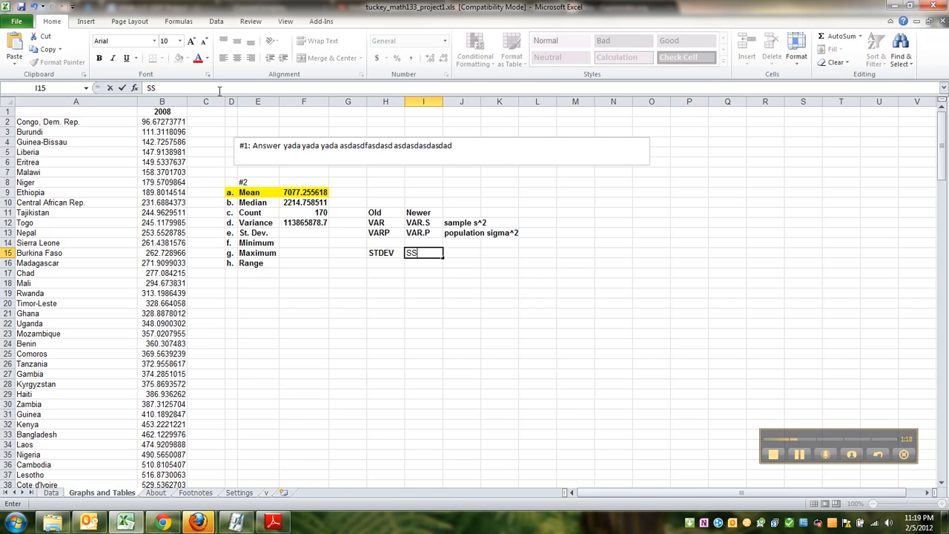
key("BackSpace")
key("BackSpace")
key("Return")
type("STDEVP")
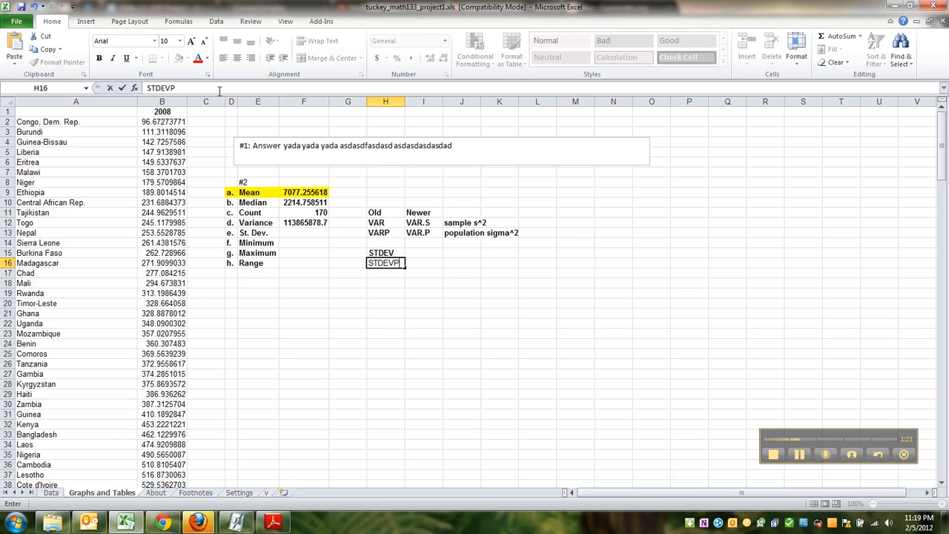
key("Tab")
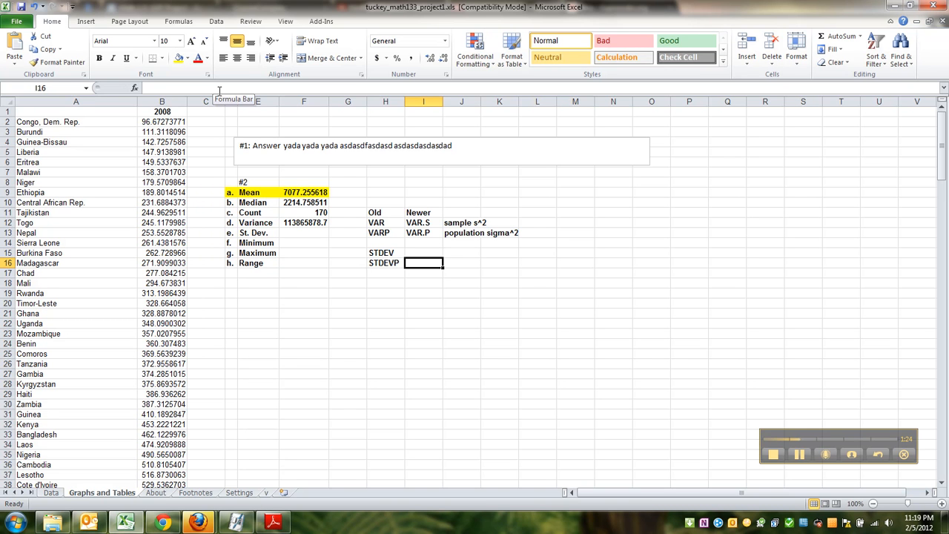
left_click(310, 234)
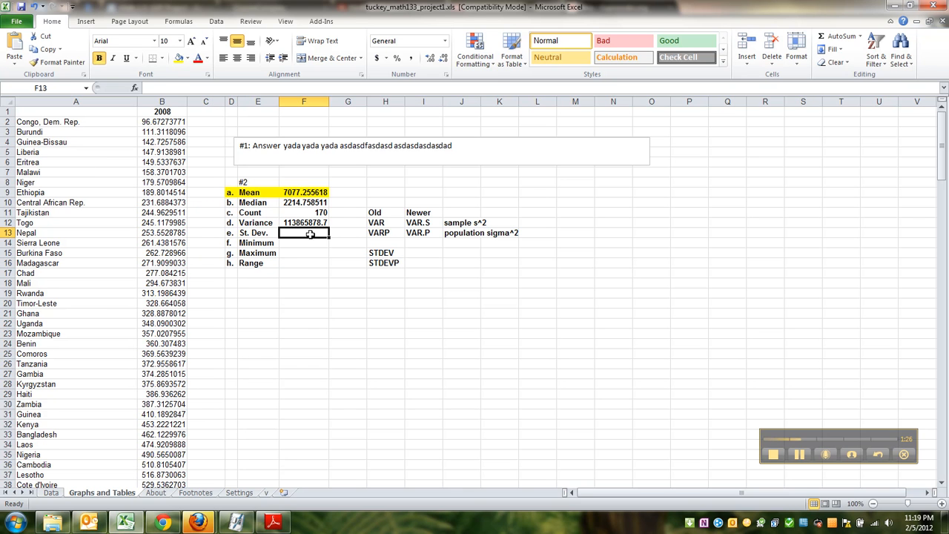
type("=ST")
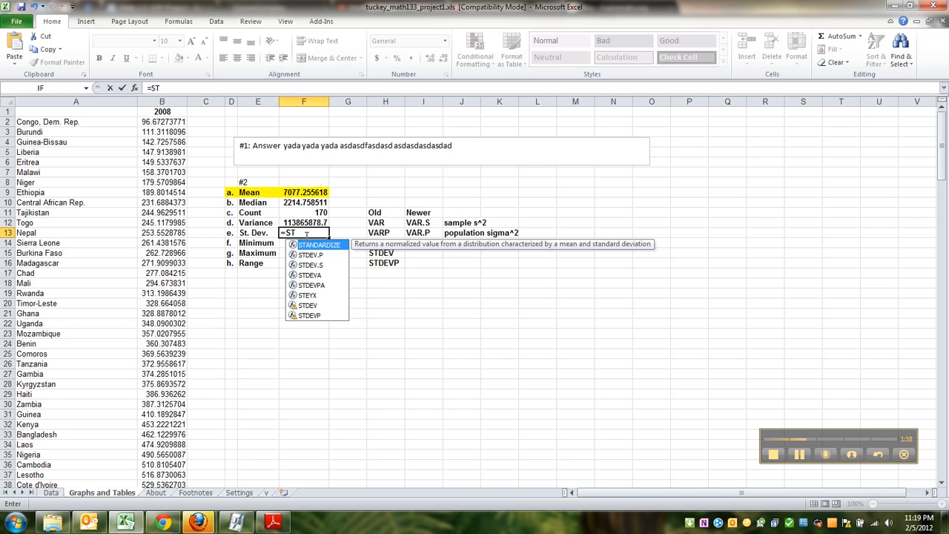
left_click(303, 233)
left_click_drag(302, 233, 265, 234)
key("BackSpace")
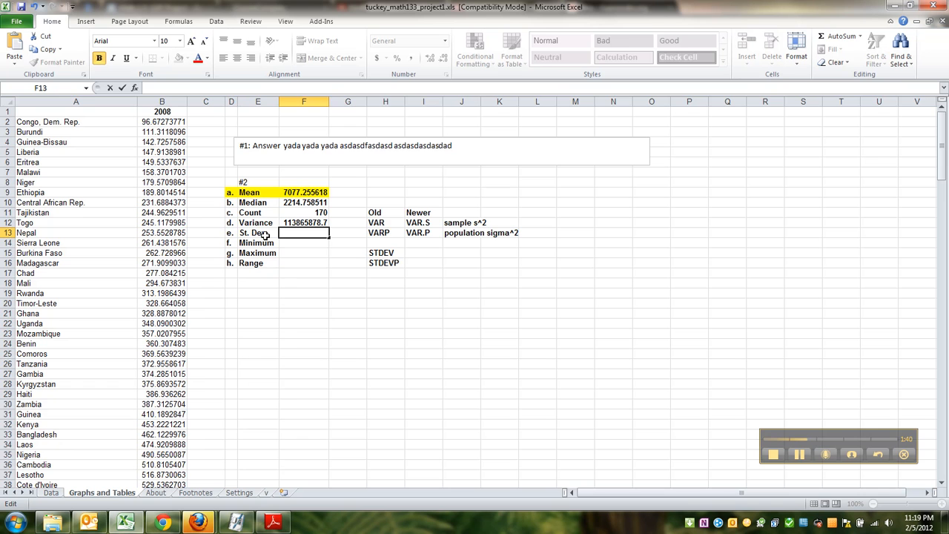
key("Return")
Step: Enter STDEV.S in I15 beside STDEV and describe it as "sample, s" in J15
key("Down")
key("Right")
key("Right")
key("Right")
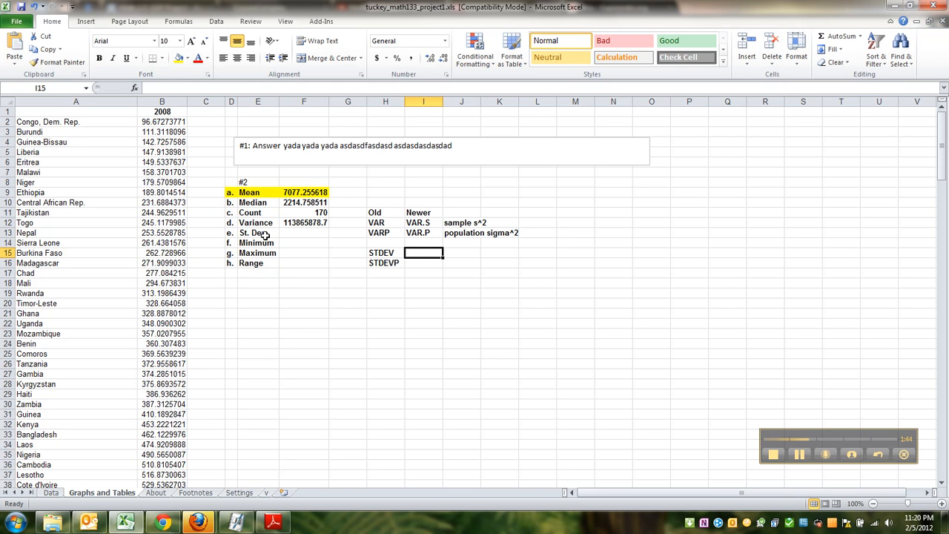
type("STDEV.S")
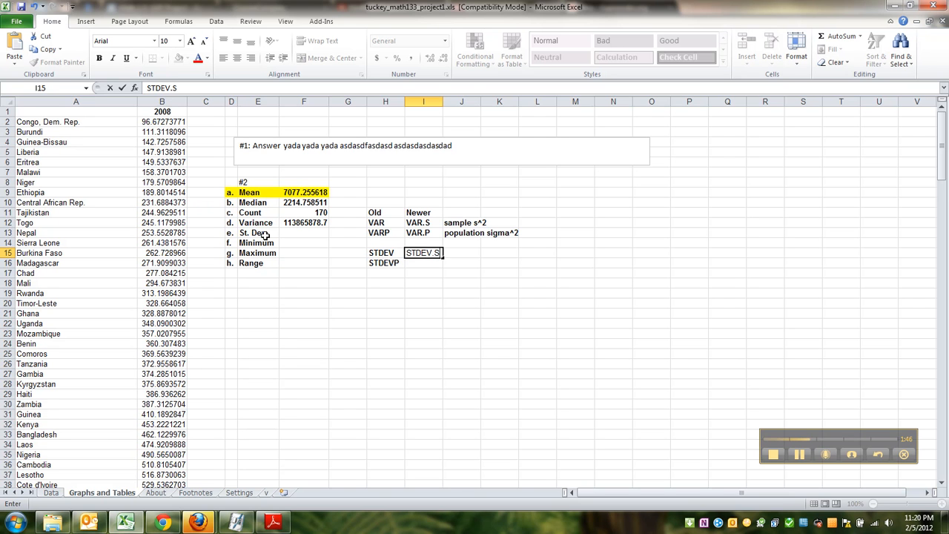
key("Tab")
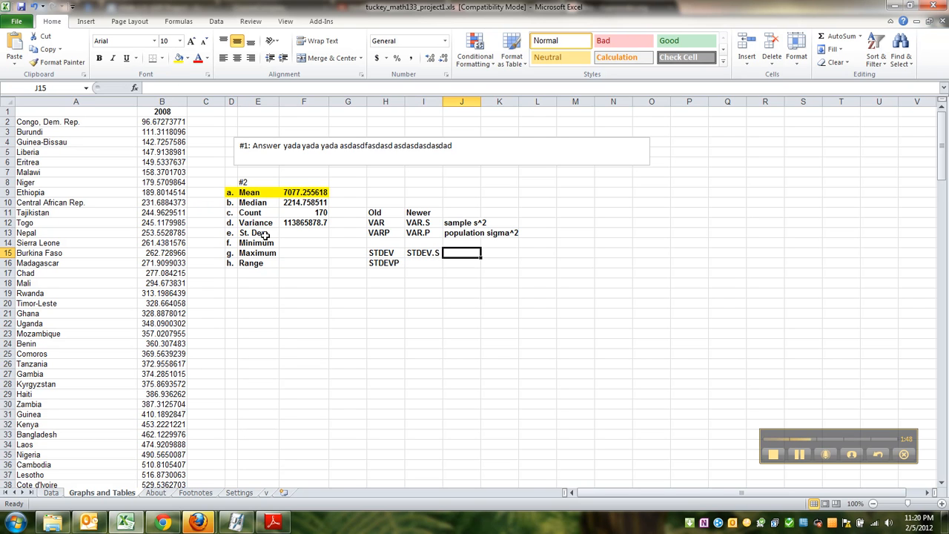
type("sa")
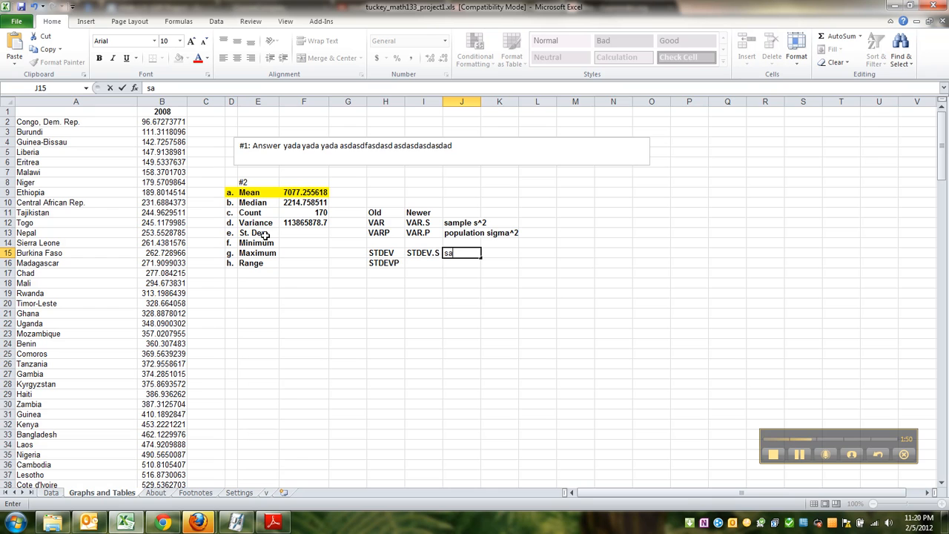
type("mple, s")
key("Return")
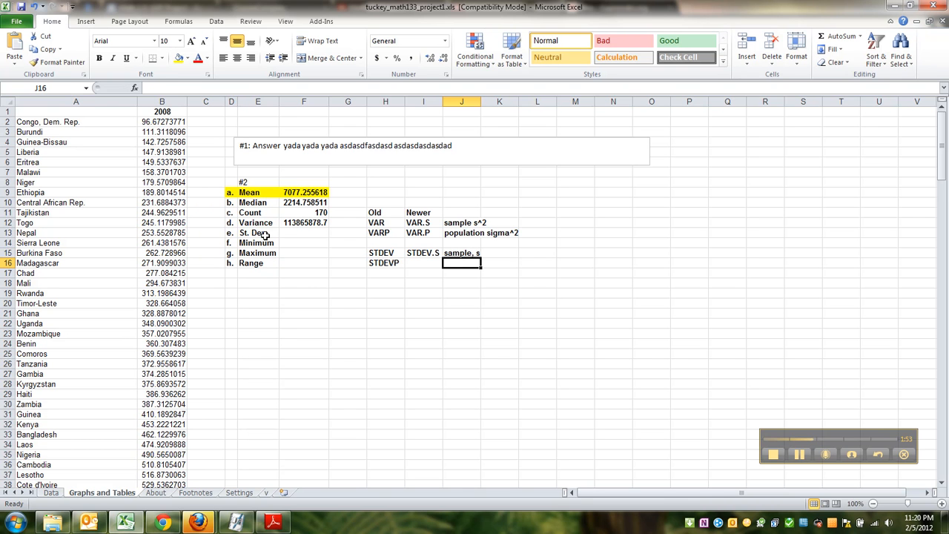
Step: Enter the newer function name STDEV.P in I16 beside STDEVP
left_click(416, 253)
left_click(417, 263)
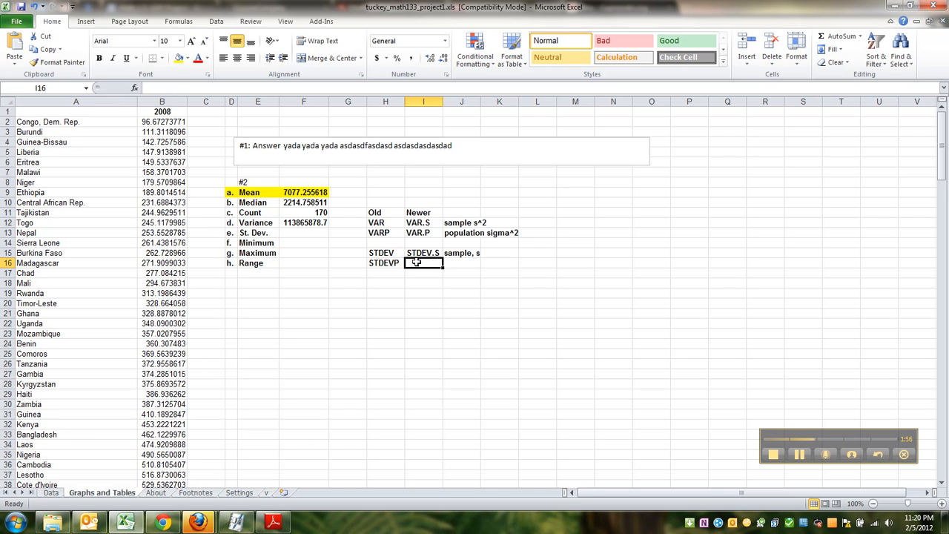
left_click(390, 264)
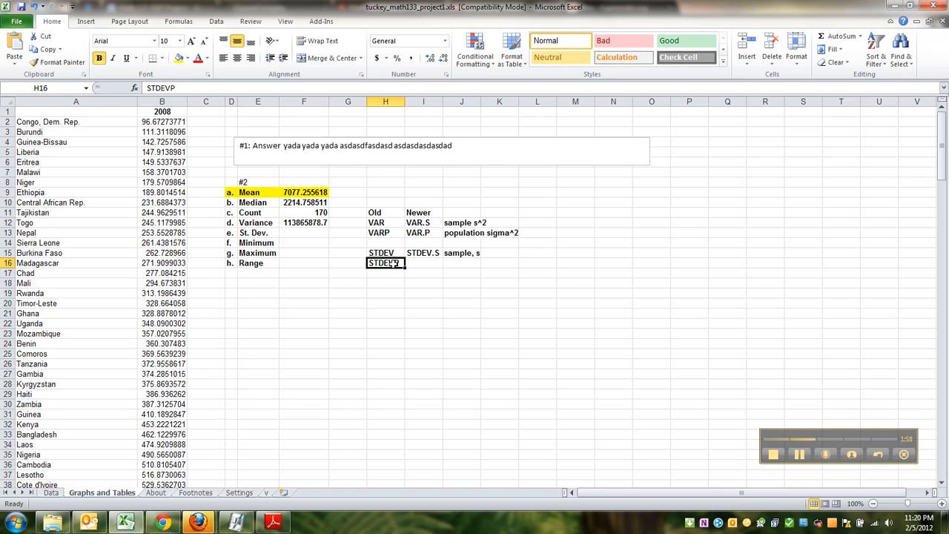
left_click(428, 266)
type("STDEV.P")
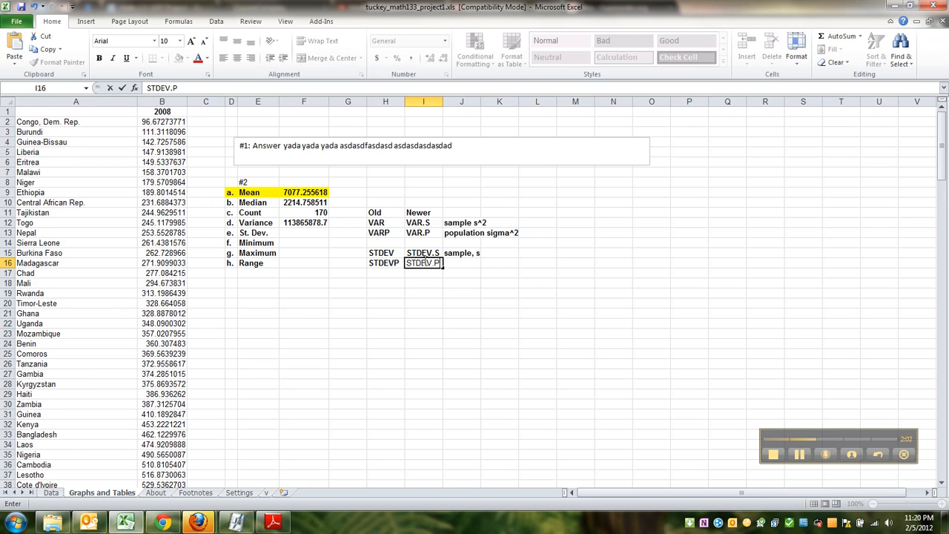
key("Tab")
Step: Describe STDEV.P in J16 as "population, sigma"
type("p")
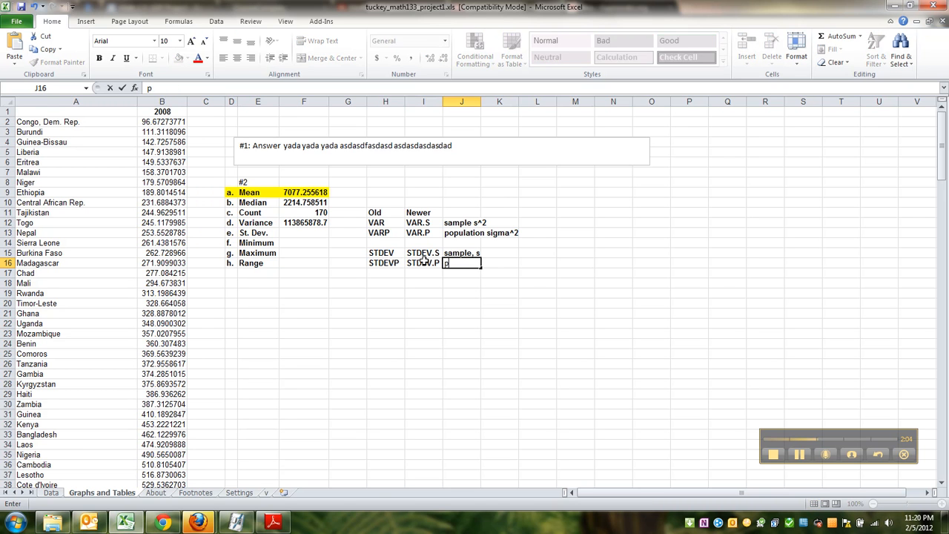
type("opil")
type("ulation,")
type(" gima")
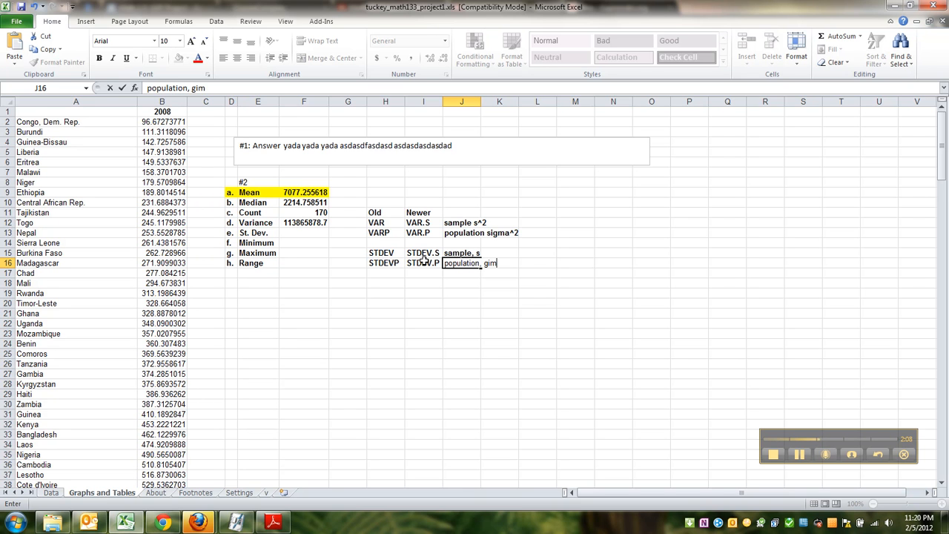
key("Return")
left_click(466, 265)
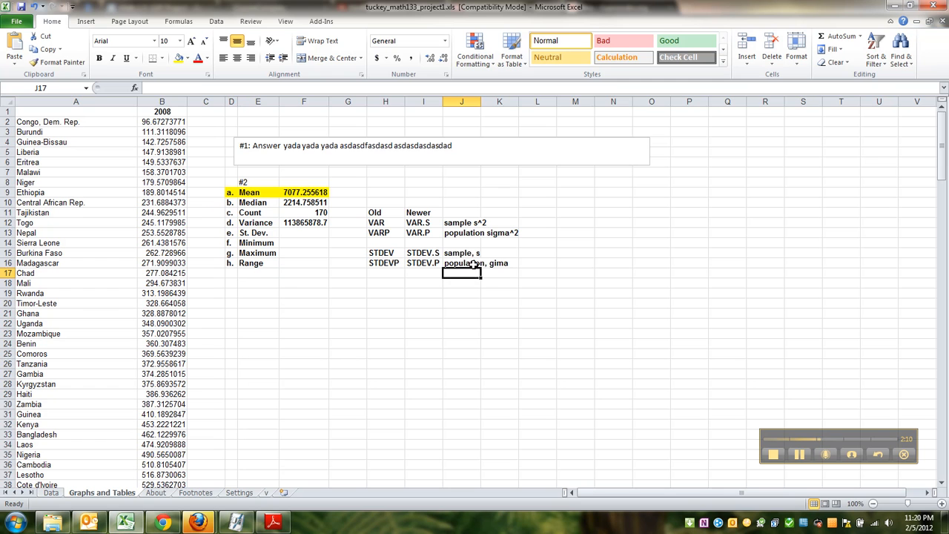
double_click(196, 88)
type("sigma")
key("Return")
Step: Add the heading "Variance" in J11 above the variance descriptions
left_click(466, 210)
type("V")
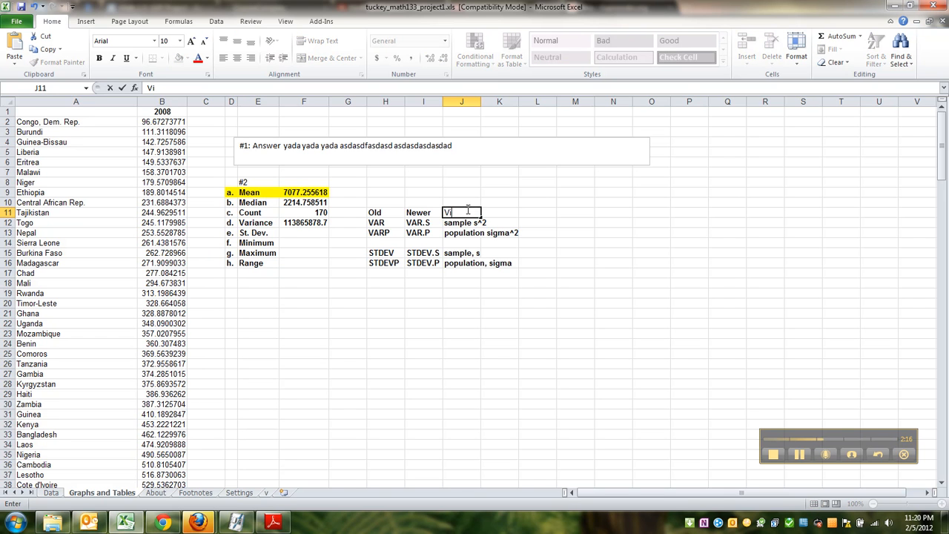
type("ariance")
key("Return")
key("Return")
key("Return")
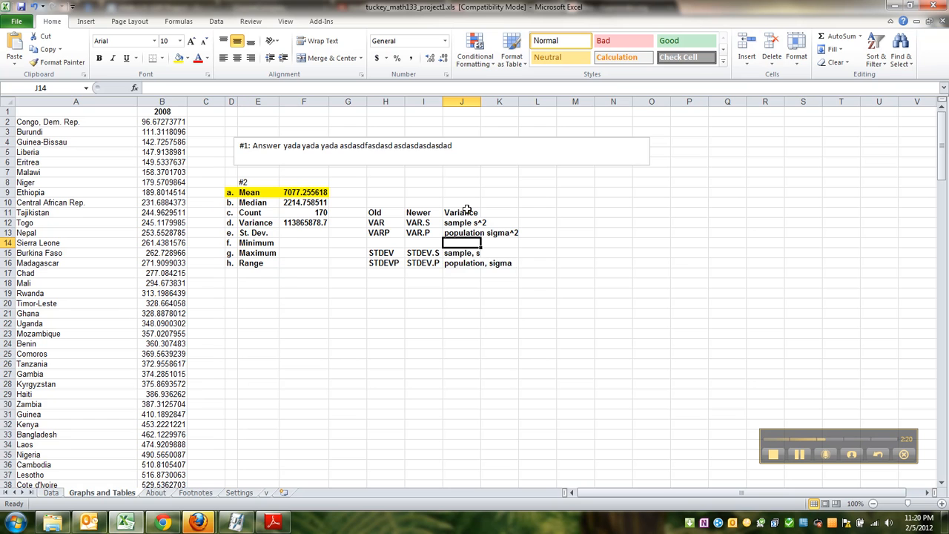
Step: Move the standard deviation function block H15:J16 down one row to H16:J17
left_click_drag(387, 251, 468, 265)
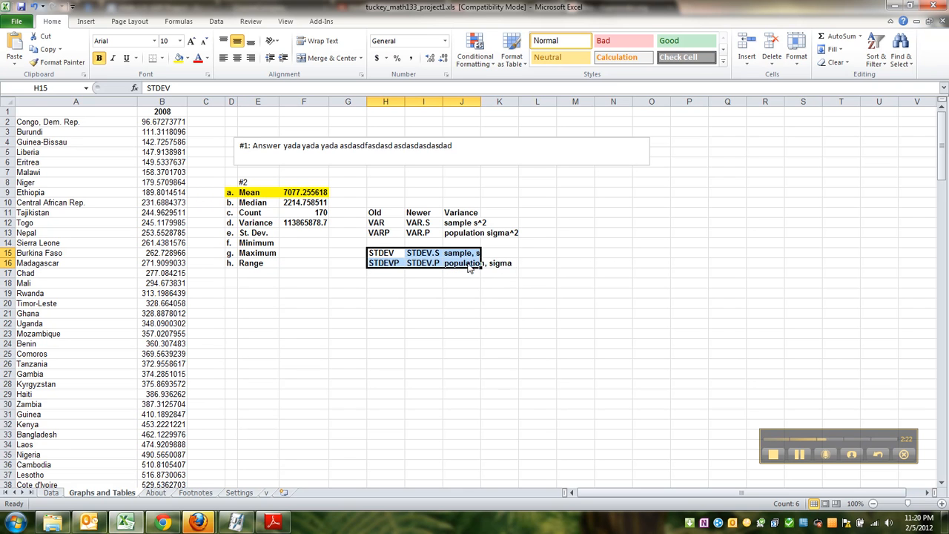
right_click(468, 265)
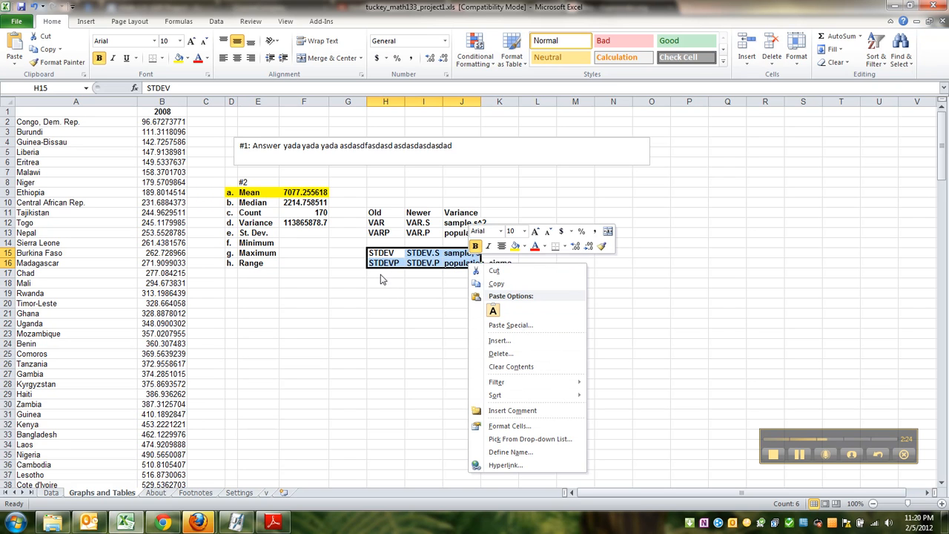
key("Escape")
left_click_drag(368, 256, 374, 276)
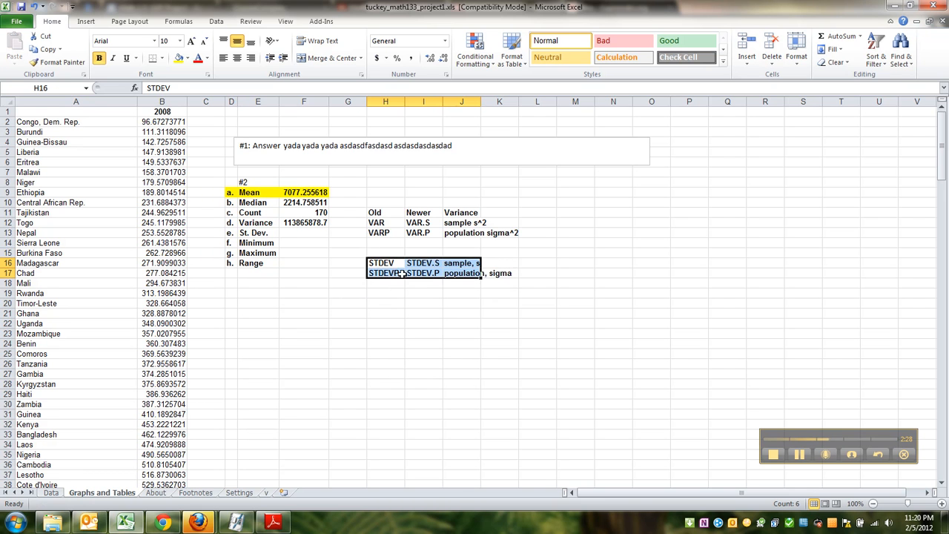
Step: Head the standard deviation table in row 15 with "Old" in H15, "New" in I15 and "St.Dev." in J15
left_click(470, 253)
type("St.Dev.")
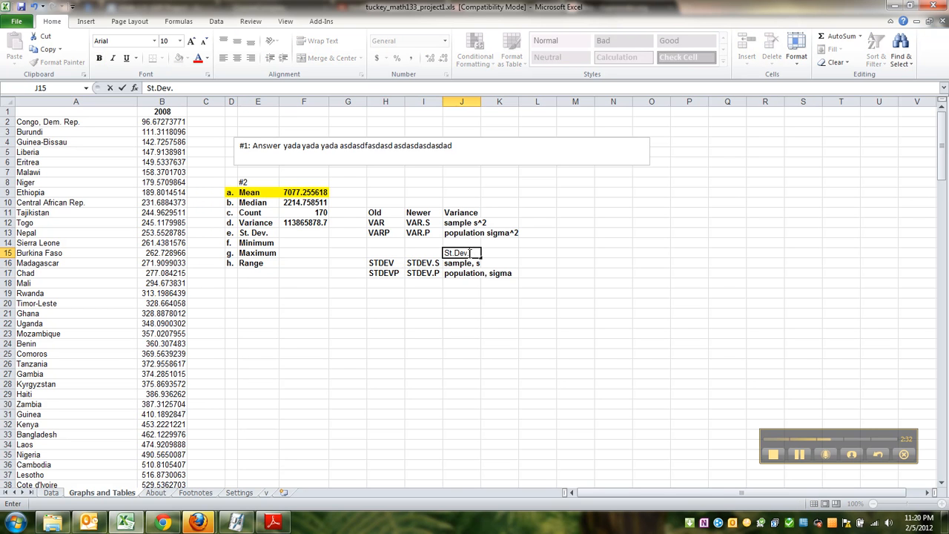
key("Return")
key("Left")
key("Left")
key("Up")
type("Old")
key("Tab")
type("New")
key("Return")
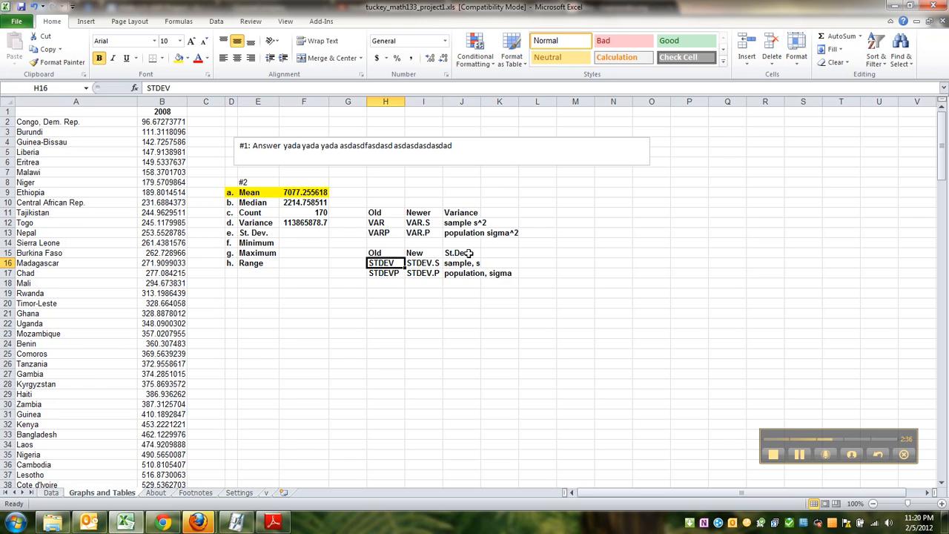
Step: Change the variance table's heading in I11 to "New"
left_click(437, 212)
type("New")
key("Return")
Step: Review the finished reference table, comparing the old and new function names for population and sample variance
left_click_drag(375, 213, 475, 273)
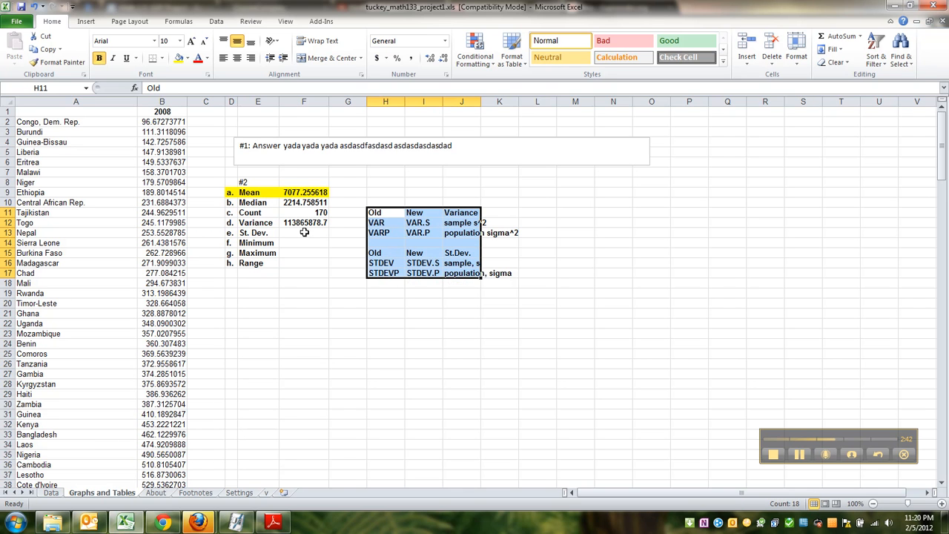
left_click(465, 233)
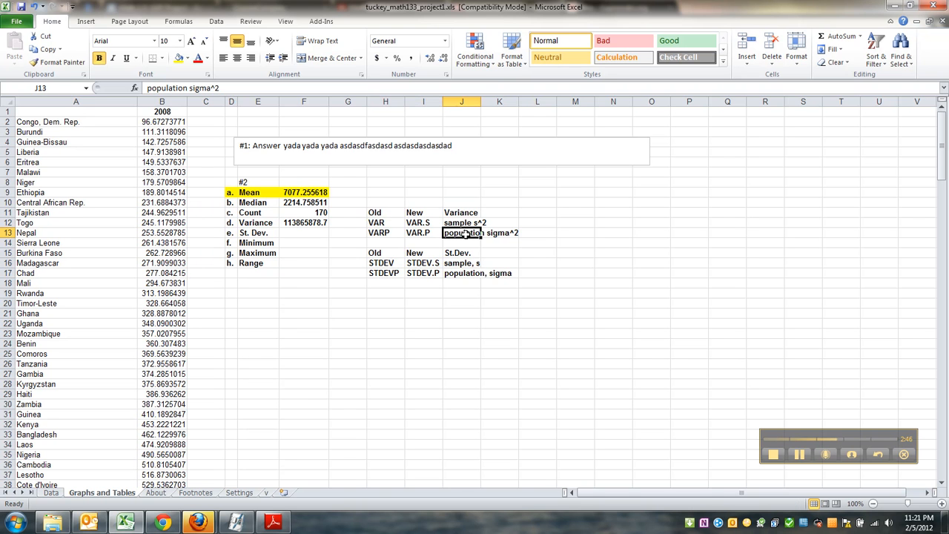
left_click_drag(390, 232, 434, 233)
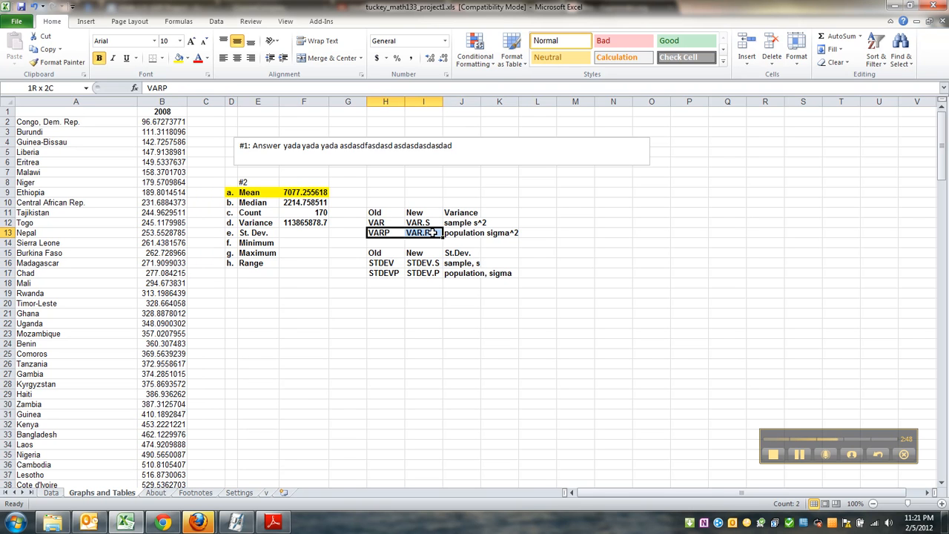
left_click(460, 224)
left_click(386, 222)
left_click_drag(386, 222, 427, 223)
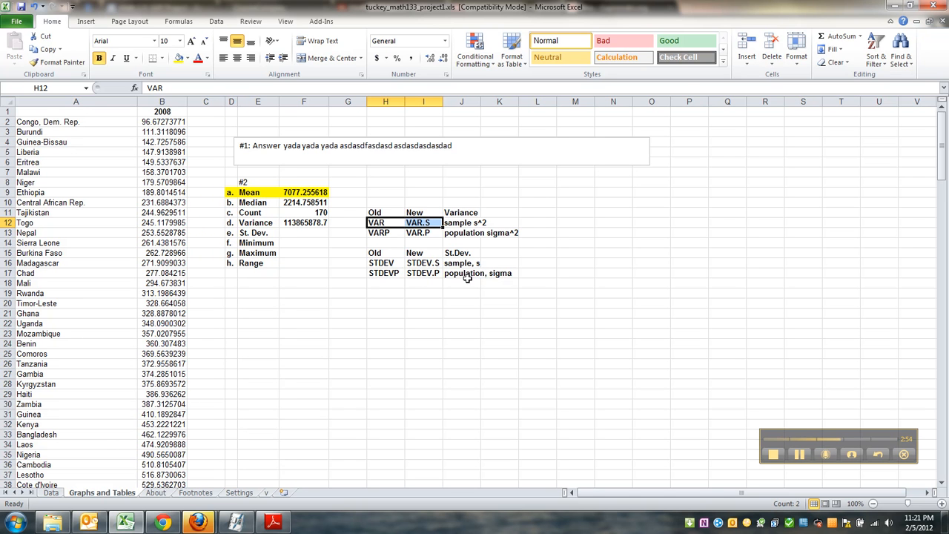
Step: Compute the sample standard deviation in F13 with =STDEV.S(B2:B200)
left_click(303, 235)
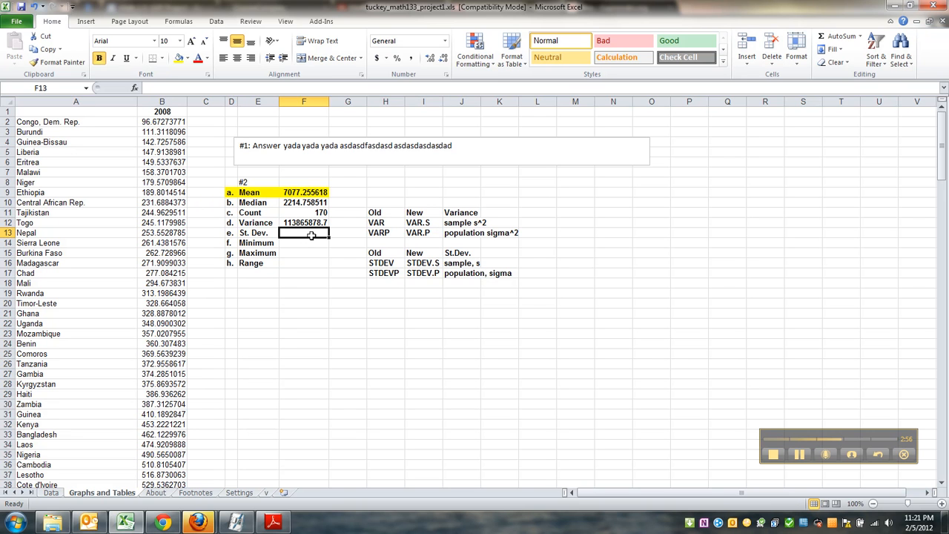
type("=")
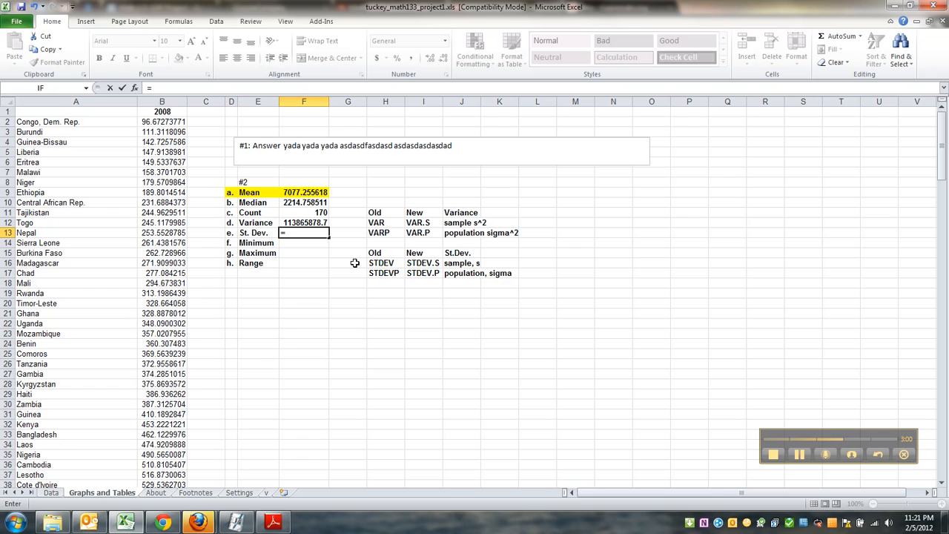
type("STDEV")
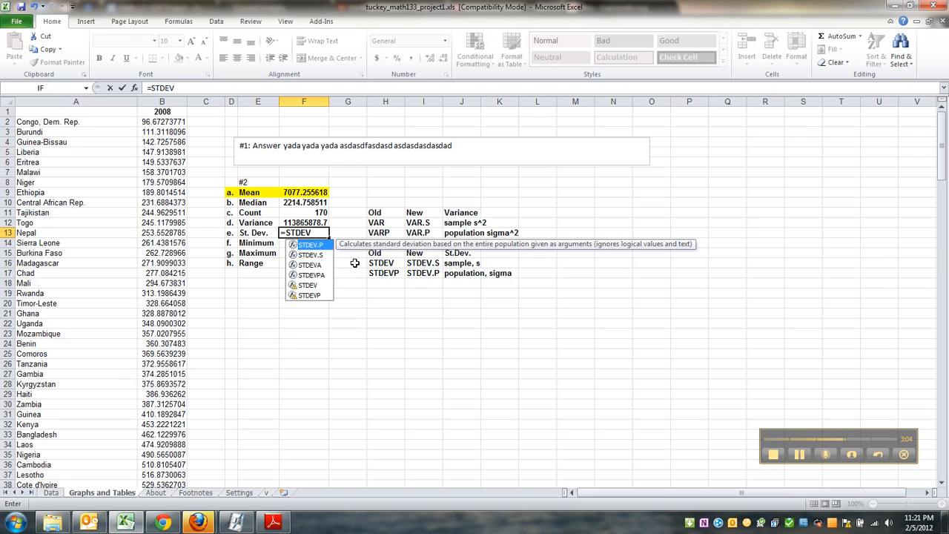
type(".S")
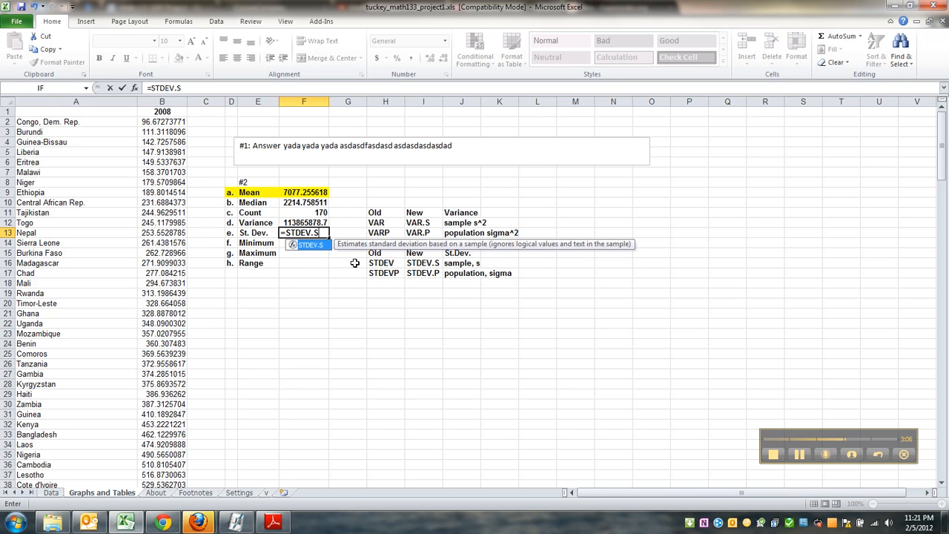
type("(B2:B")
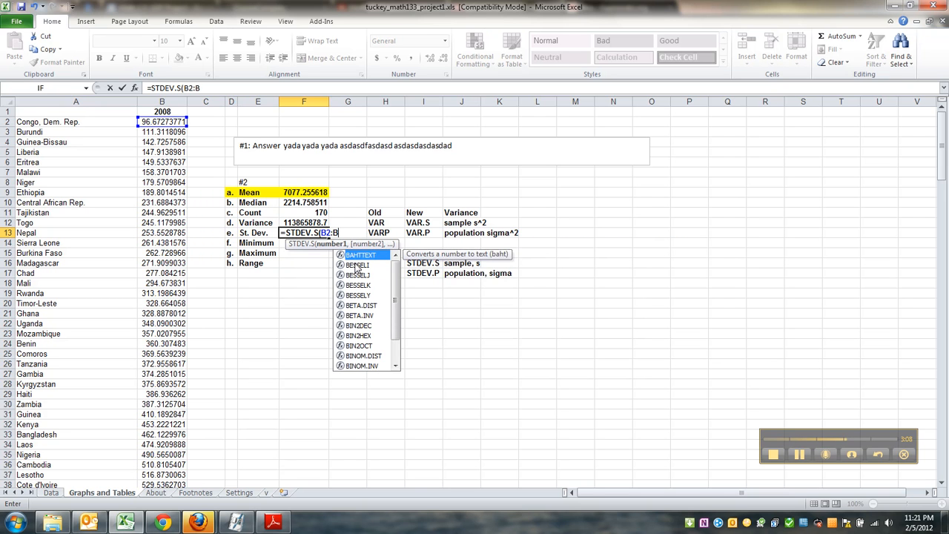
type("200)")
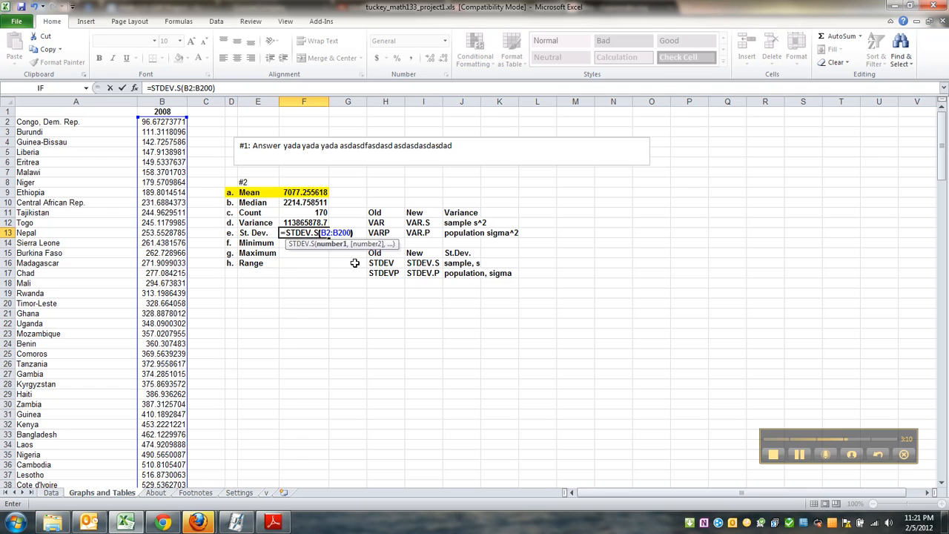
key("Return")
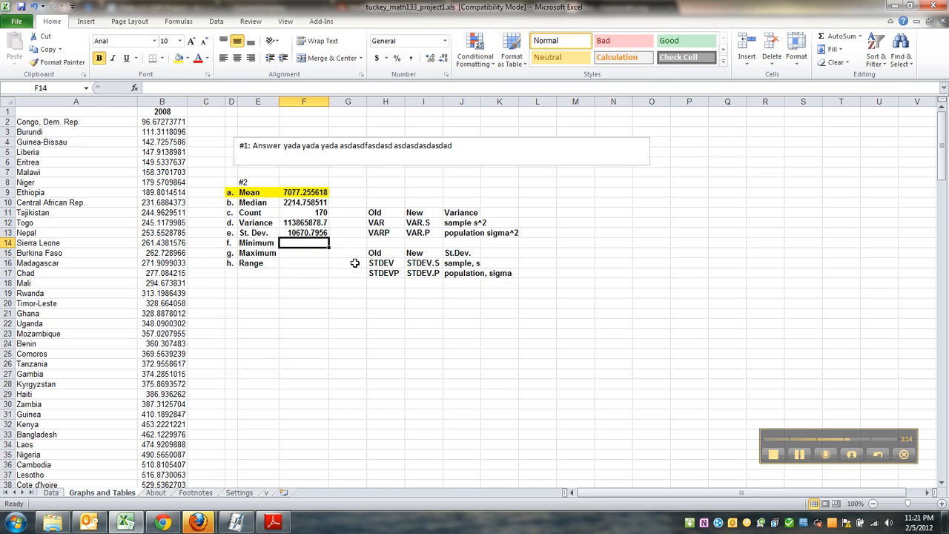
Step: Compute the minimum of the 2008 values in F14 with the MIN function, starting the range at B2
type("=")
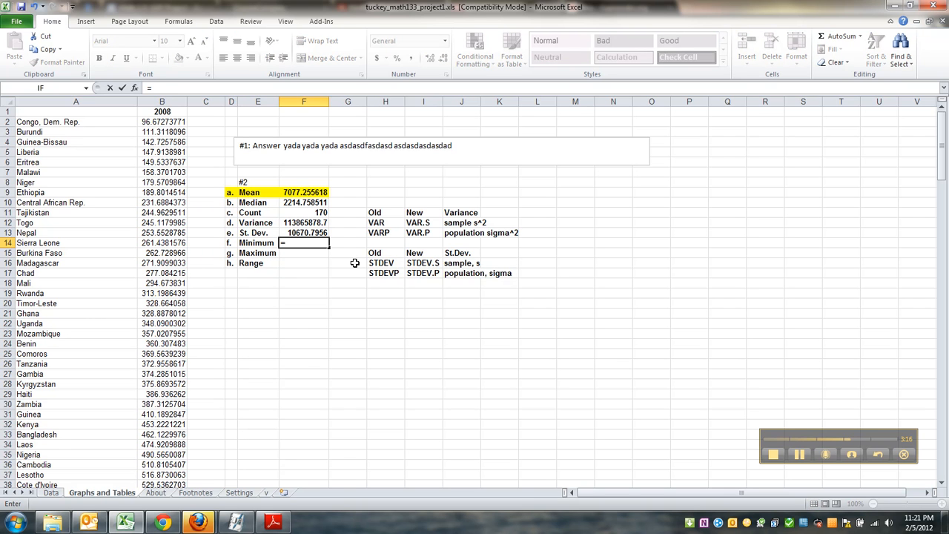
type("MI")
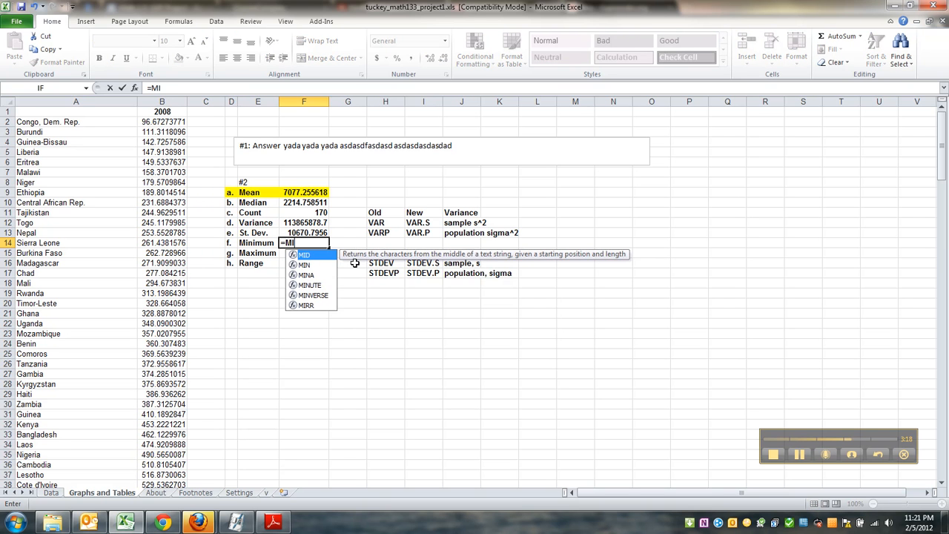
type("N(B2:B")
type("171)")
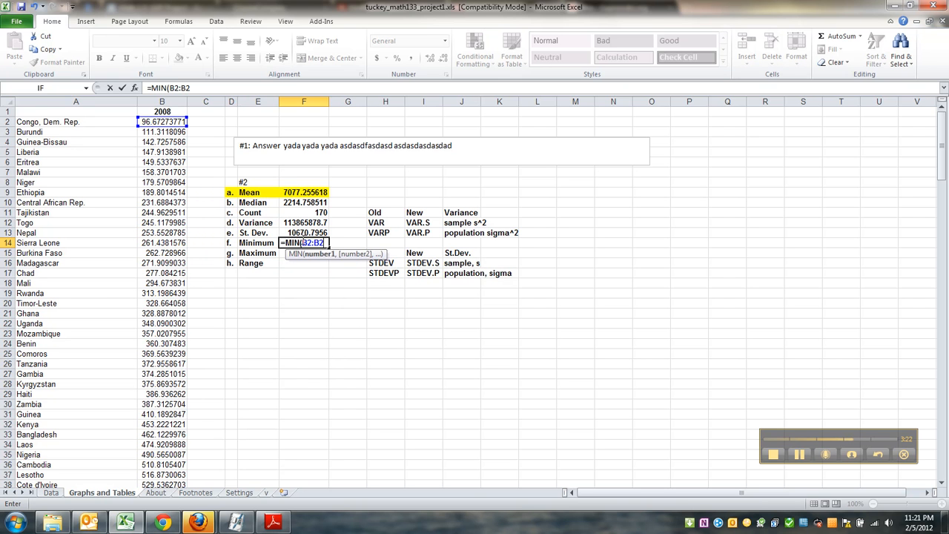
key("Return")
type("=")
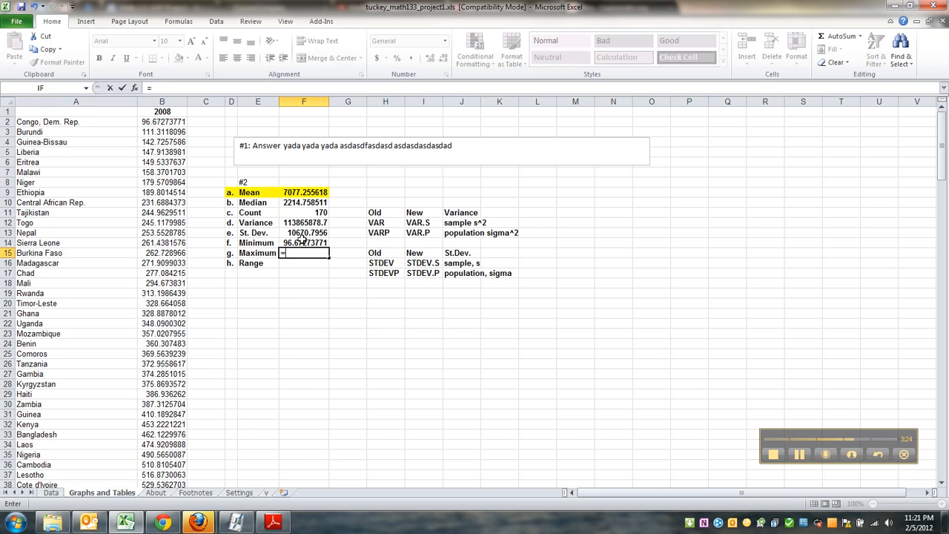
key("shift+space")
type("M")
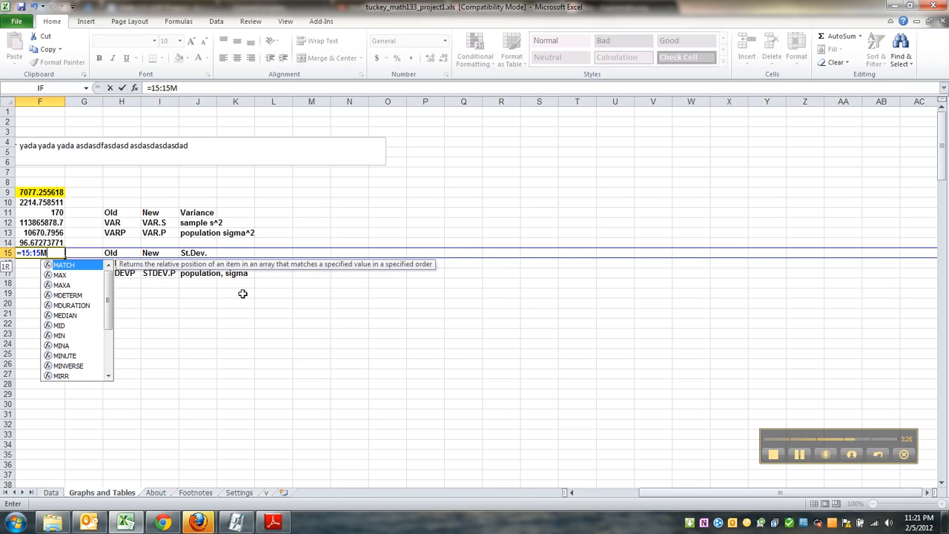
key("Return")
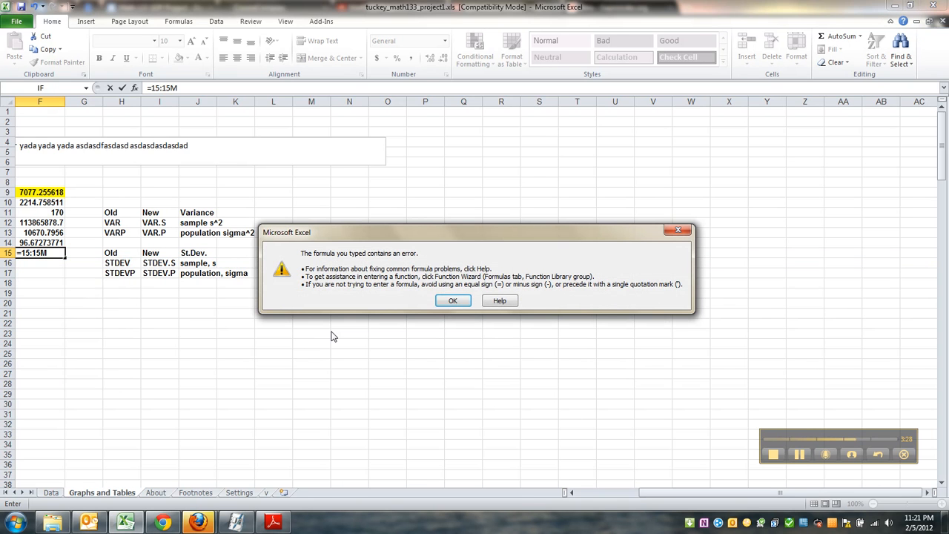
key("BackSpace")
key("BackSpace")
key("BackSpace")
key("BackSpace")
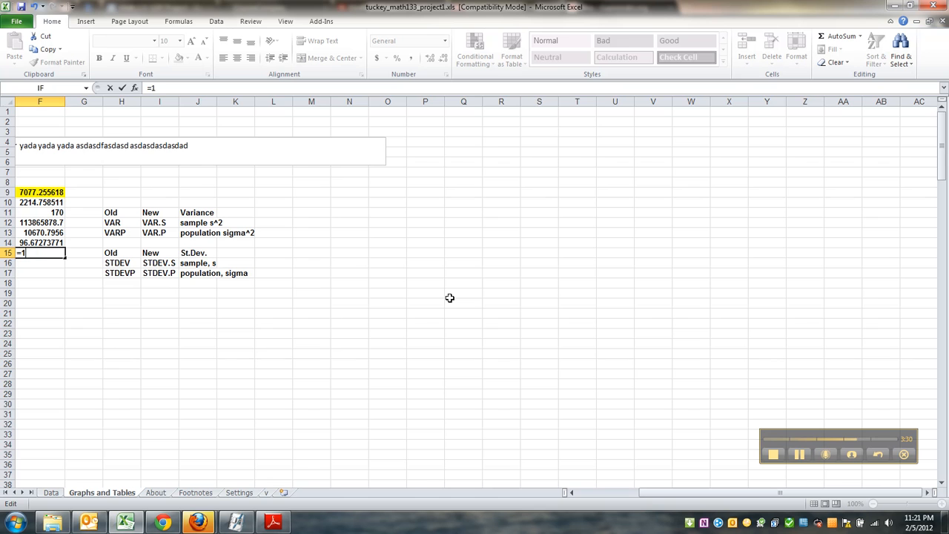
key("Return")
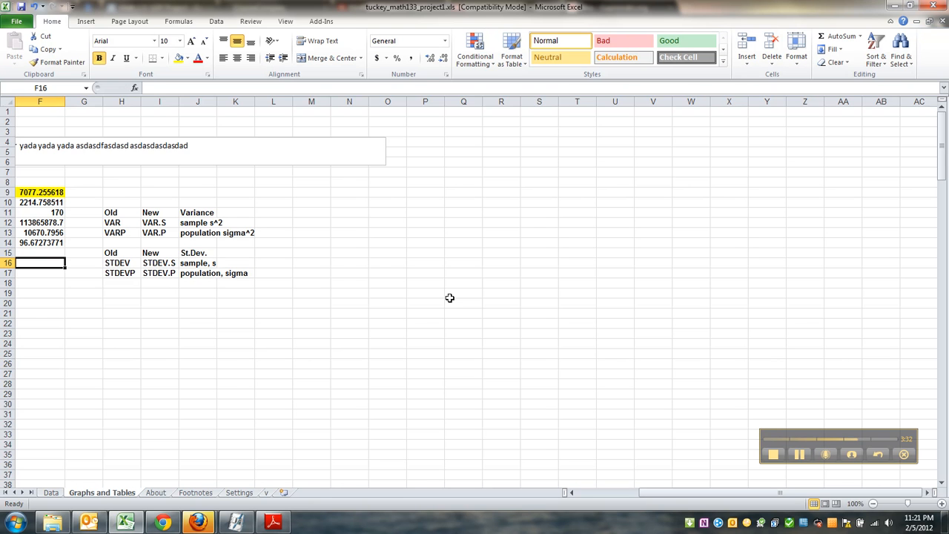
Step: Compute the maximum of the 2008 values in F15 with the MAX function over B2:B171
left_click(608, 493)
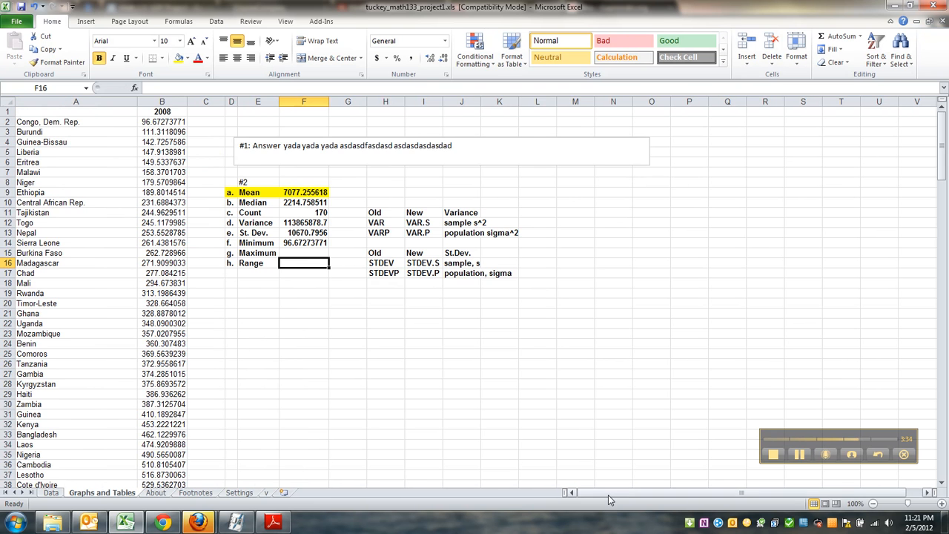
left_click(319, 252)
type("=")
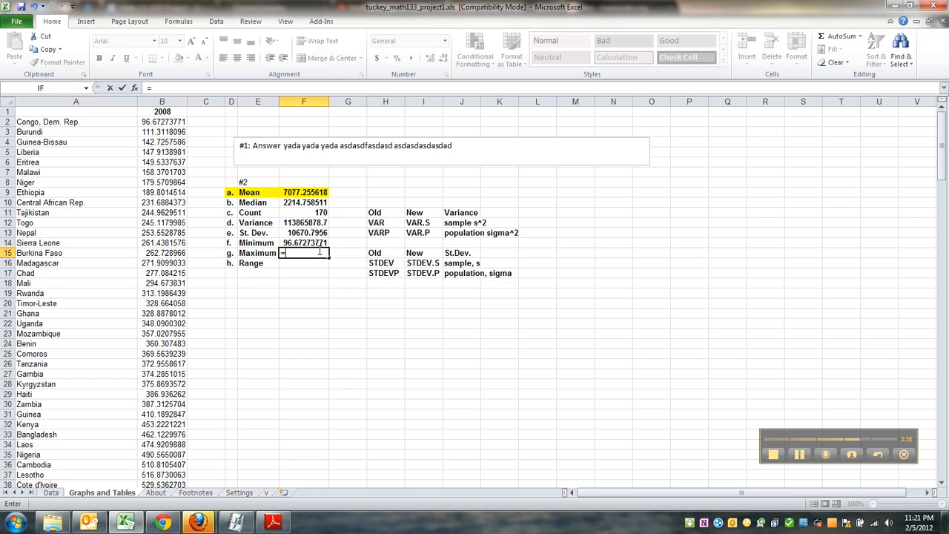
type("MAX(")
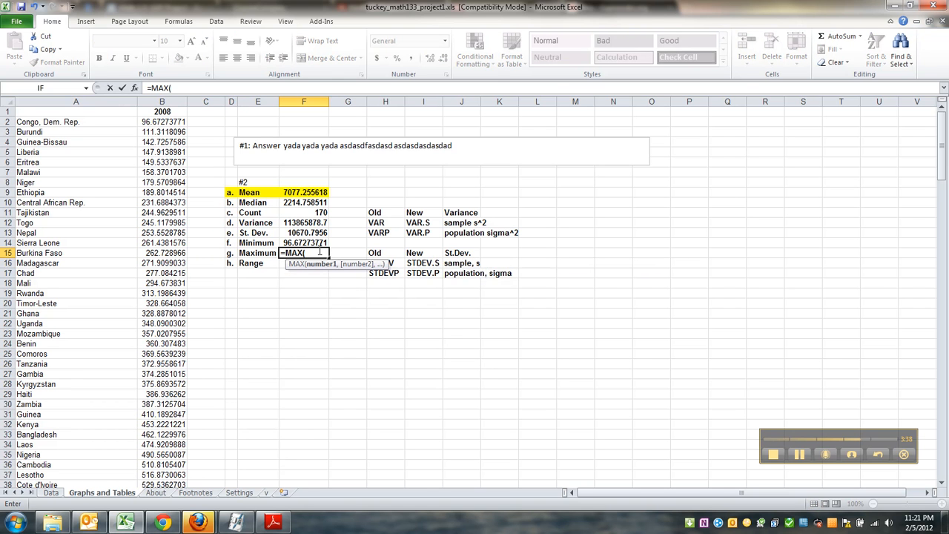
type("B2:B171")
key("Return")
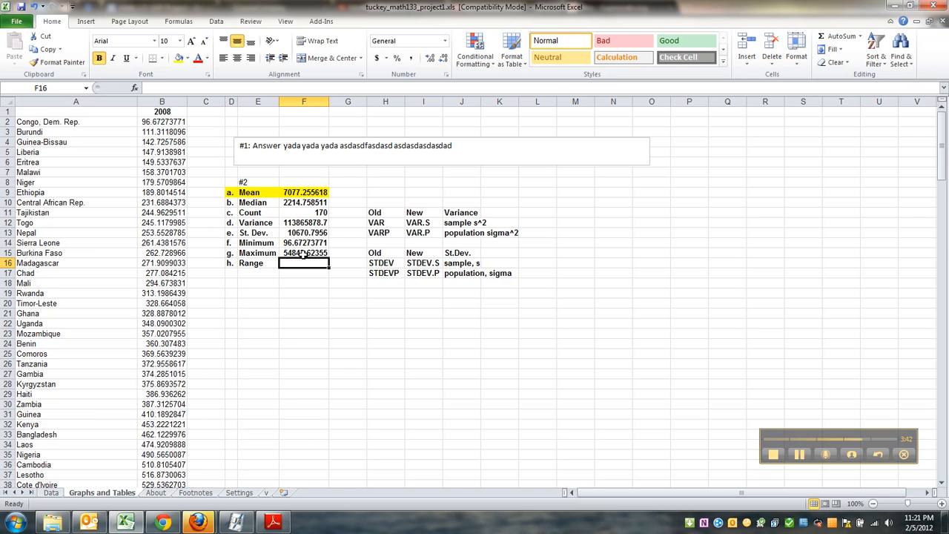
Step: Compute the range in F16 by subtracting the minimum from the maximum with =F15-F14
type("=")
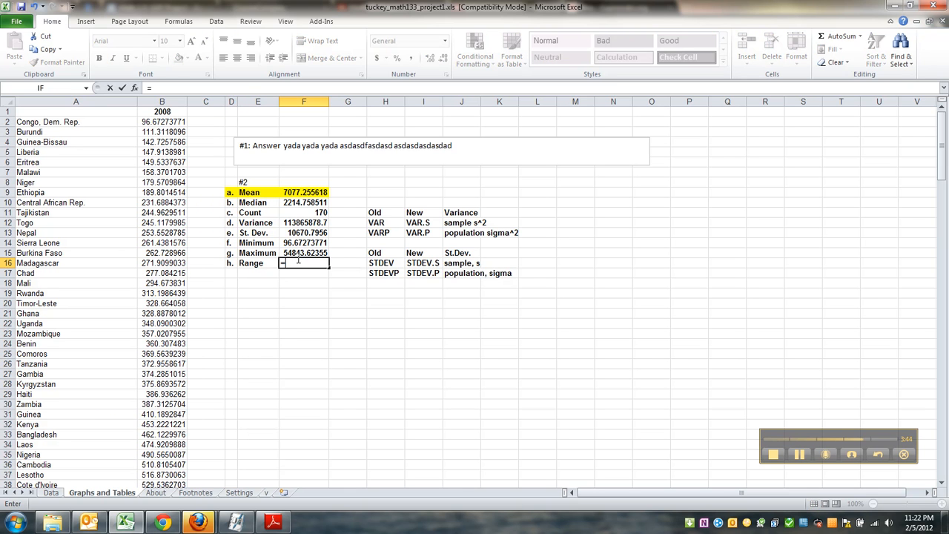
left_click(294, 253)
type("-")
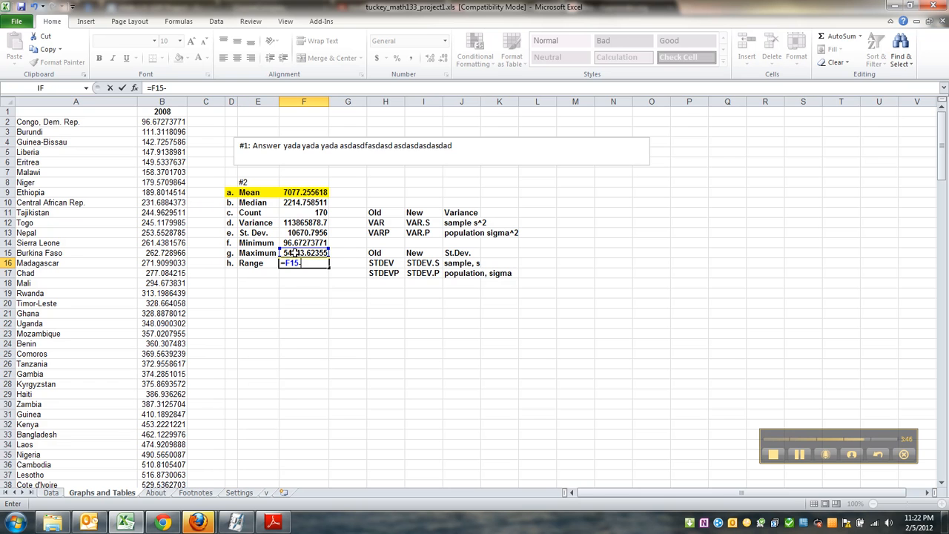
left_click(298, 243)
key("Return")
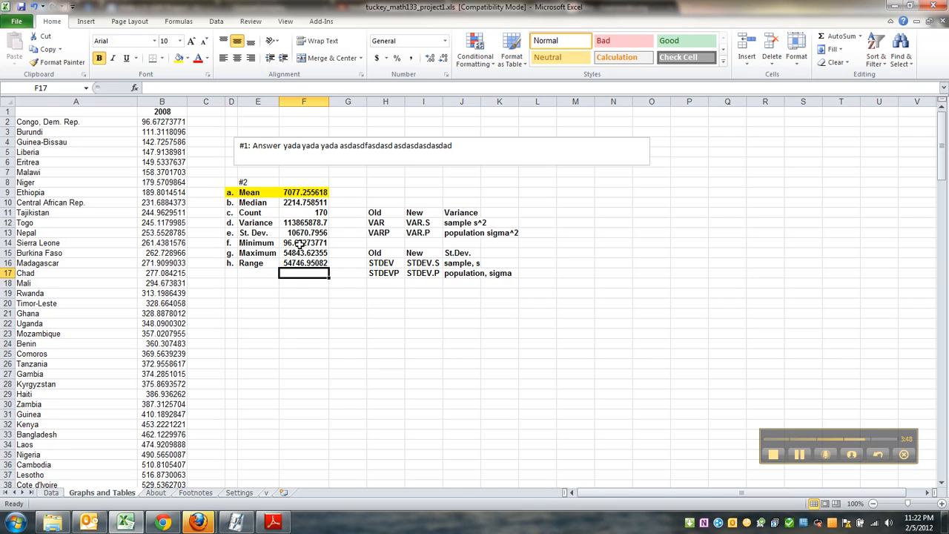
left_click(300, 267)
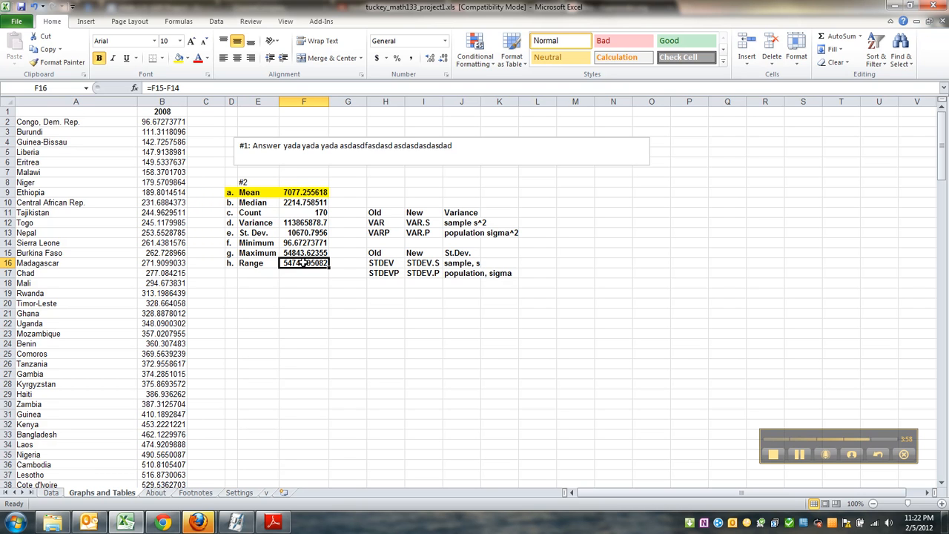
Step: Check the Footnotes and About worksheets for the data set's documentation and return to the Graphs and Tables sheet
left_click(197, 493)
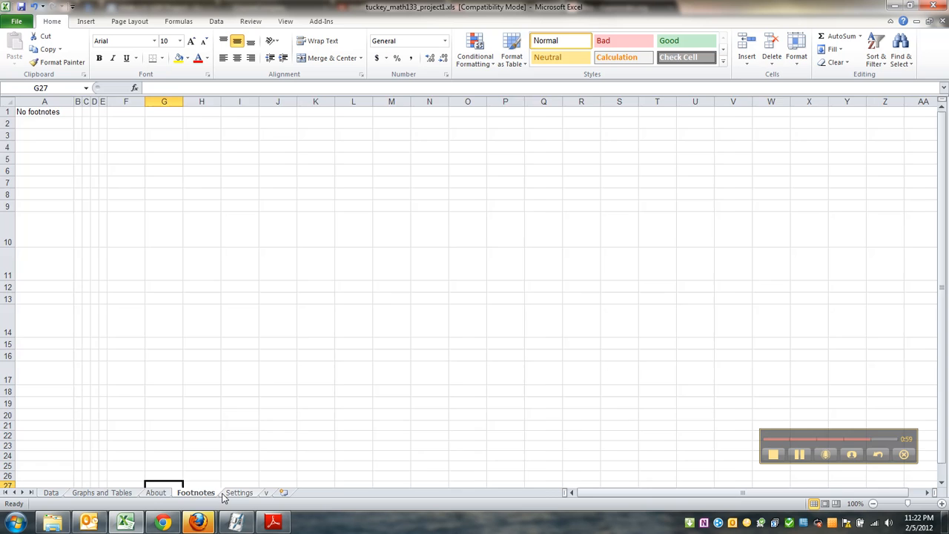
left_click(226, 494)
left_click(155, 494)
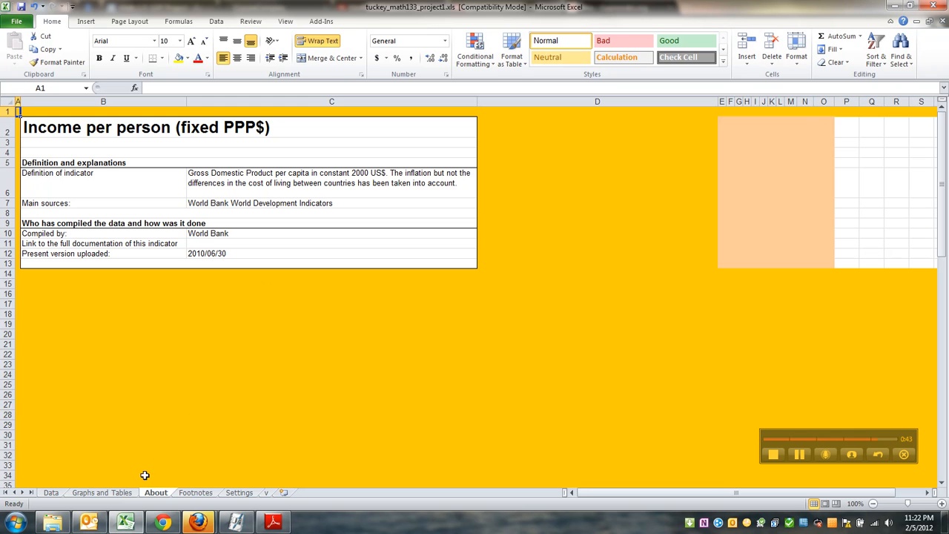
mouse_move(129, 522)
left_click(101, 493)
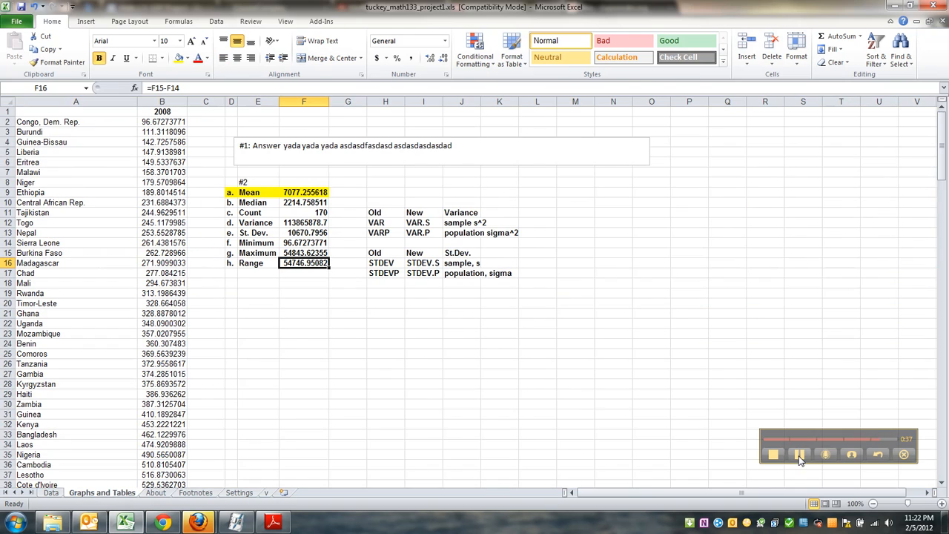
Step: Switch to the Math 133 GDP Project PDF in Adobe Reader and review the remaining Part 3 questions on interpreting the statistics
key("alt+Tab")
scroll(558, 306, "up", 2)
scroll(558, 306, "down", 7)
scroll(558, 307, "down", 9)
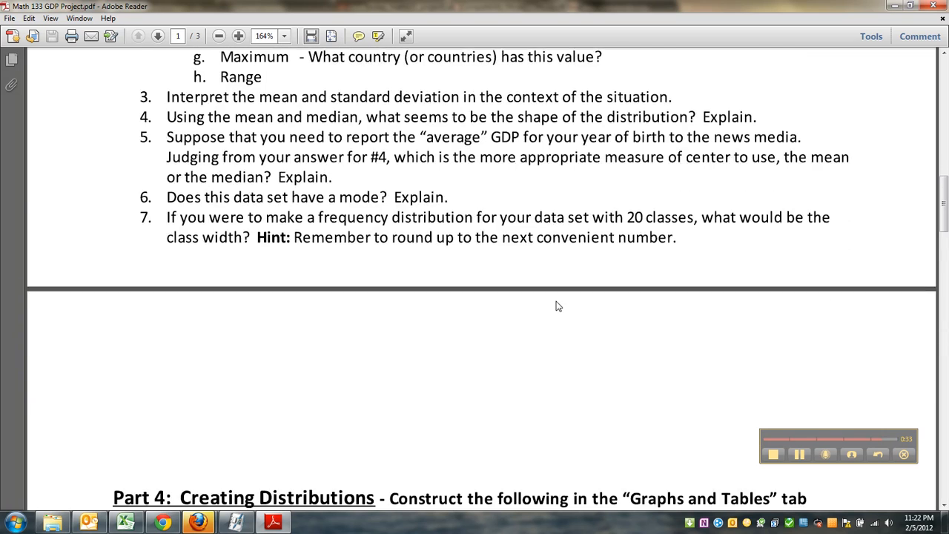
scroll(449, 326, "up", 12)
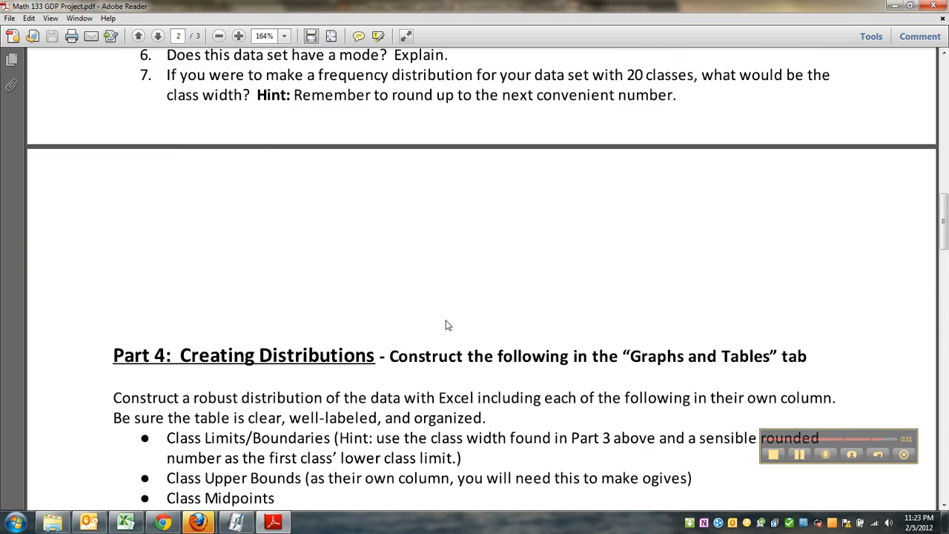
scroll(282, 254, "down", 5)
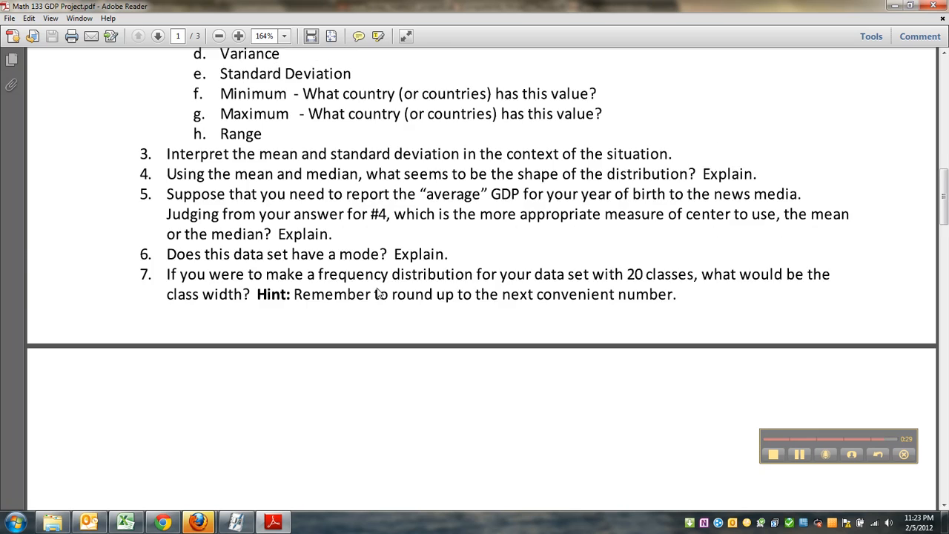
scroll(379, 297, "up", 5)
scroll(379, 295, "up", 2)
Step: Read the Part 4 distribution requirements and the Part 5 list of graphs to construct in the project instructions
scroll(380, 297, "down", 8)
scroll(381, 298, "down", 2)
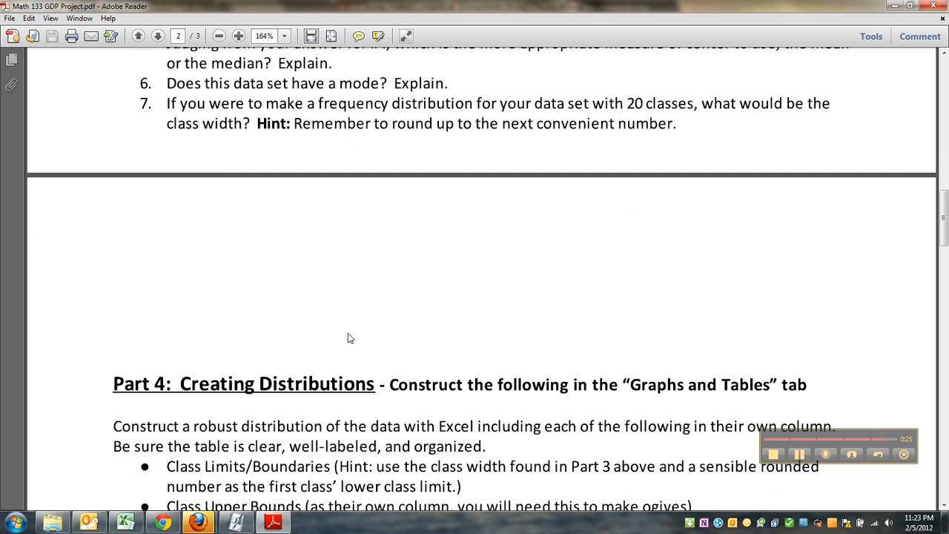
scroll(341, 363, "down", 6)
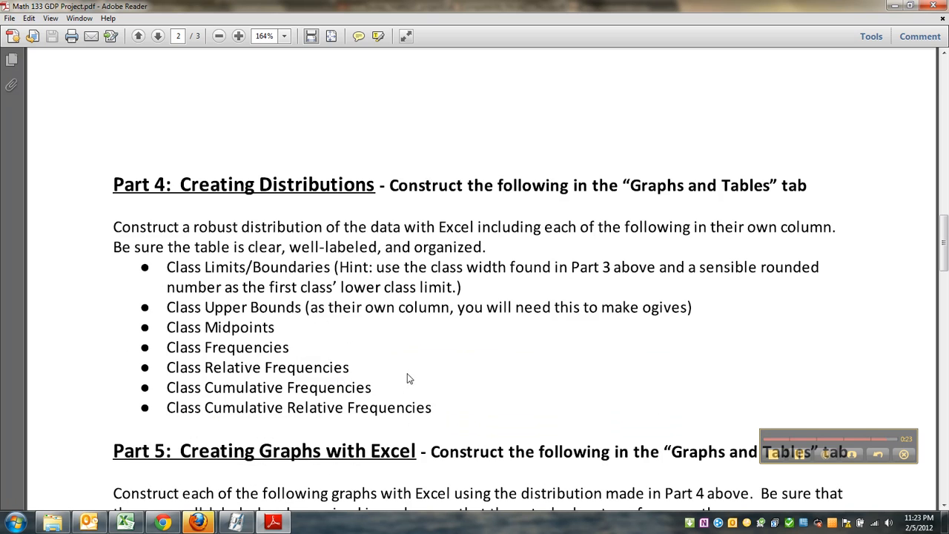
scroll(522, 374, "down", 3)
scroll(502, 367, "down", 2)
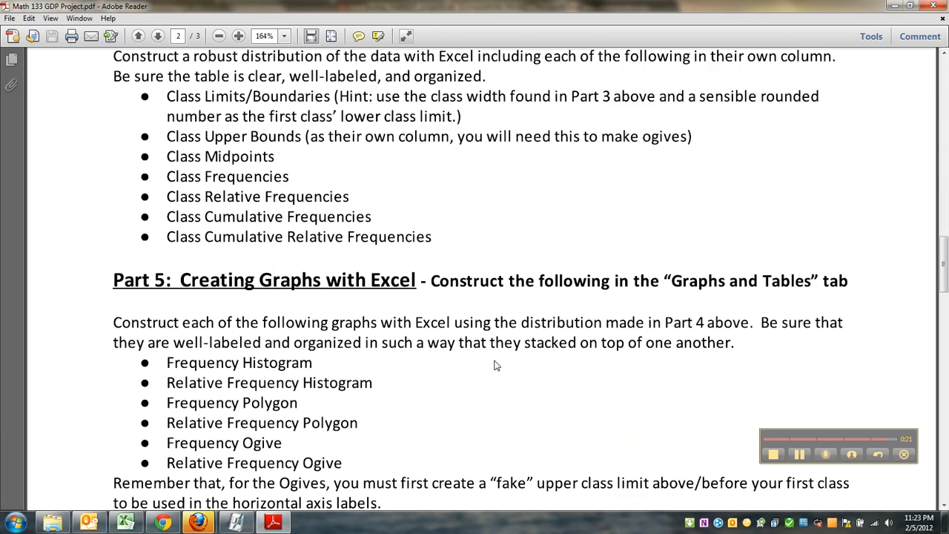